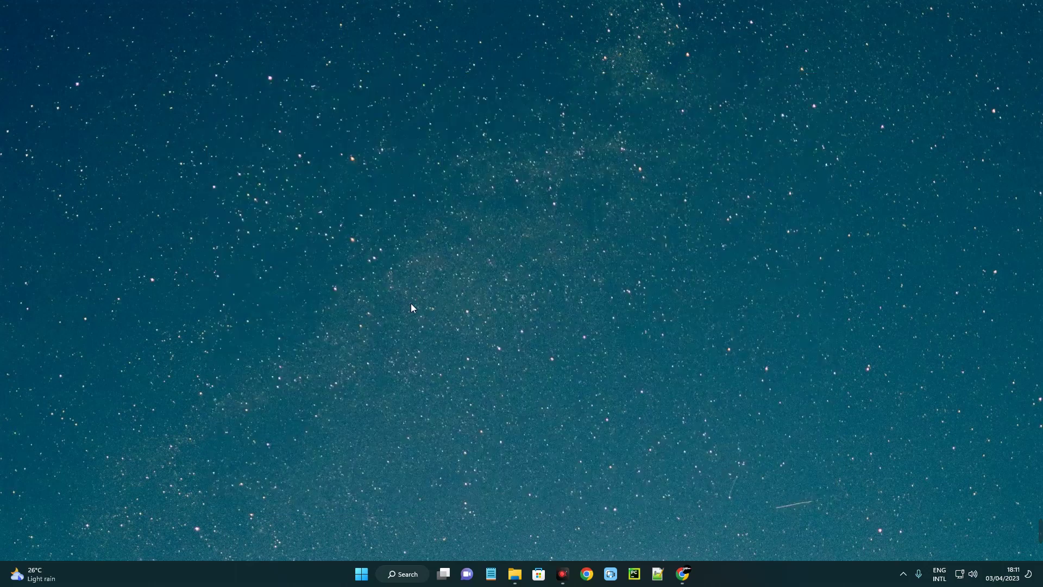
Step: Read the CPU model (Core i5-4570, Haswell) on Task Manager's Performance tab, then close Task Manager
key("ctrl+shift+Escape")
left_click_drag(761, 72, 266, 93)
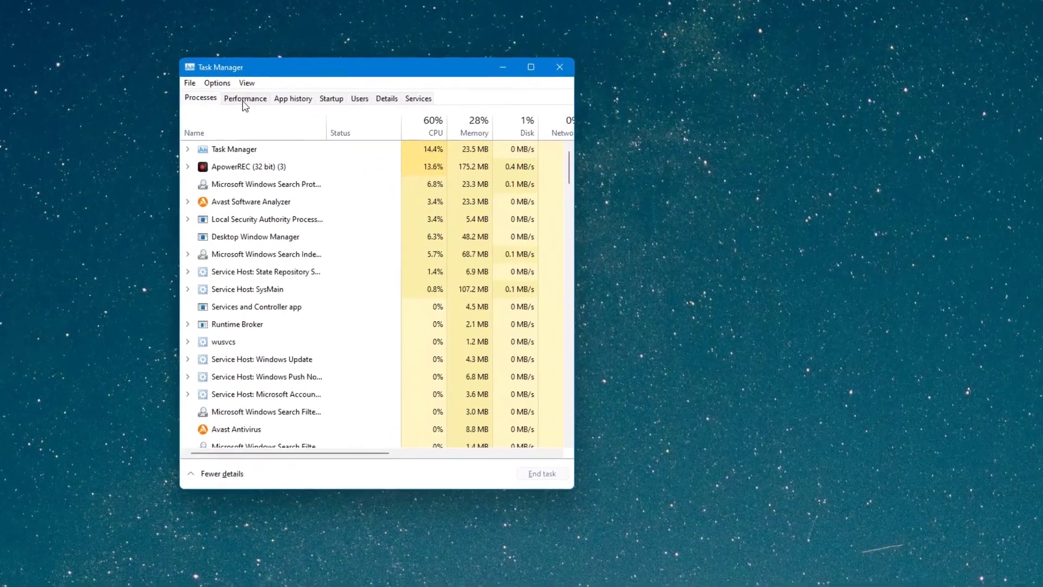
left_click(239, 115)
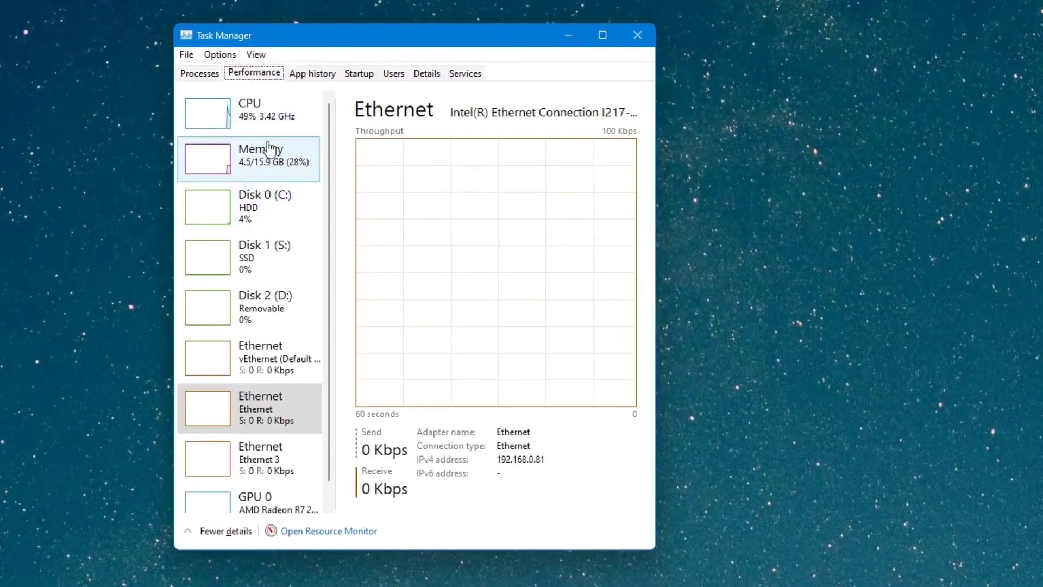
left_click(266, 132)
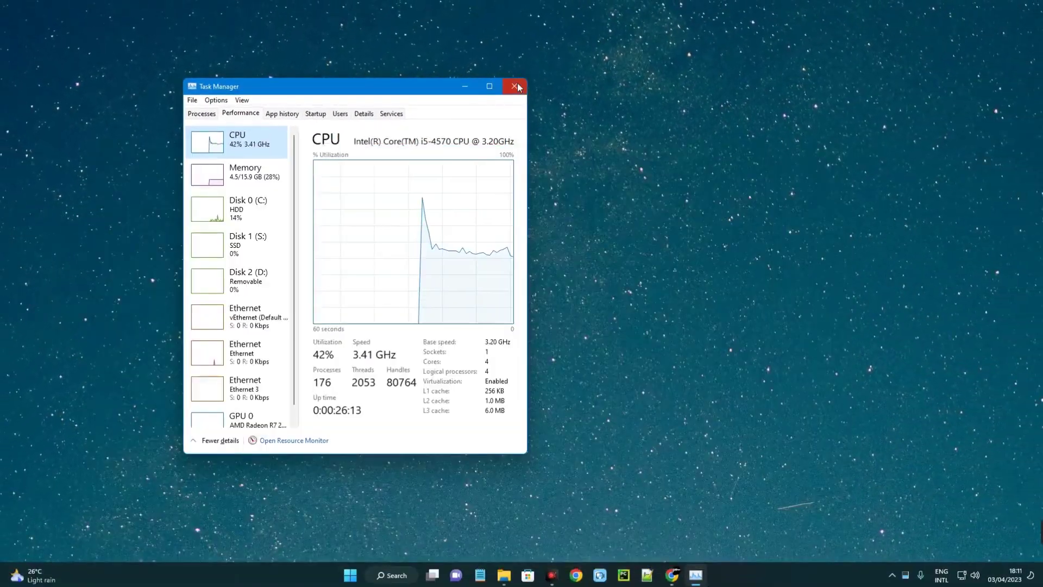
left_click(514, 85)
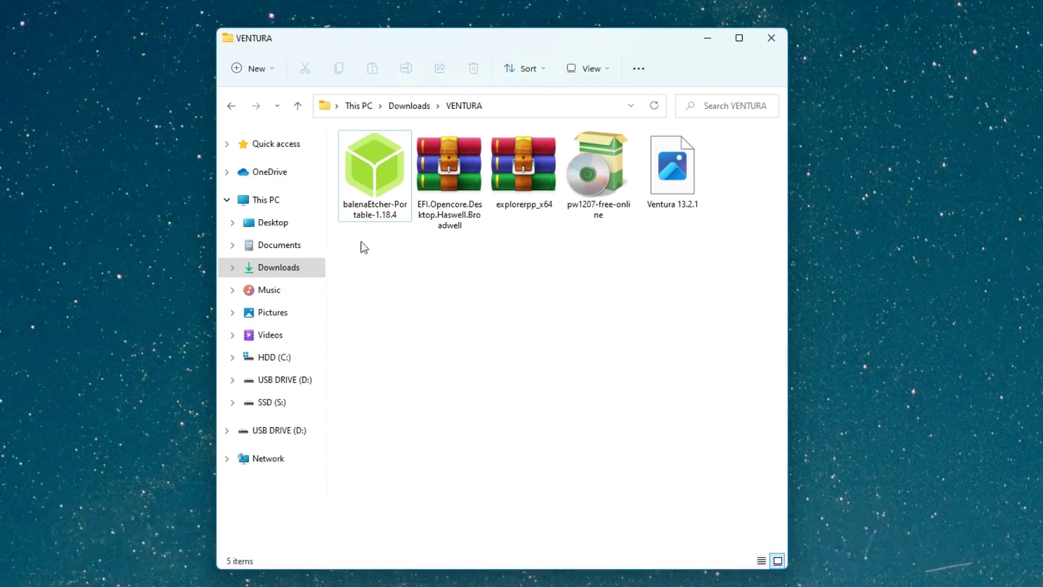
Step: Confirm the empty 58.9 GB USB DRIVE (D:) under This PC, then launch balenaEtcher-Portable-1.18.4 from VENTURA
left_click(294, 197)
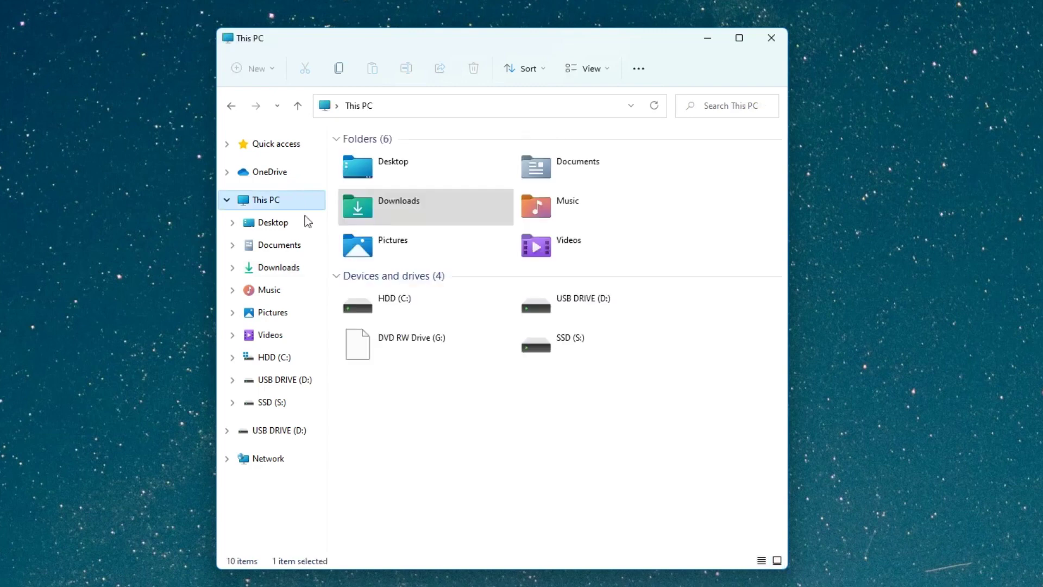
left_click(586, 311)
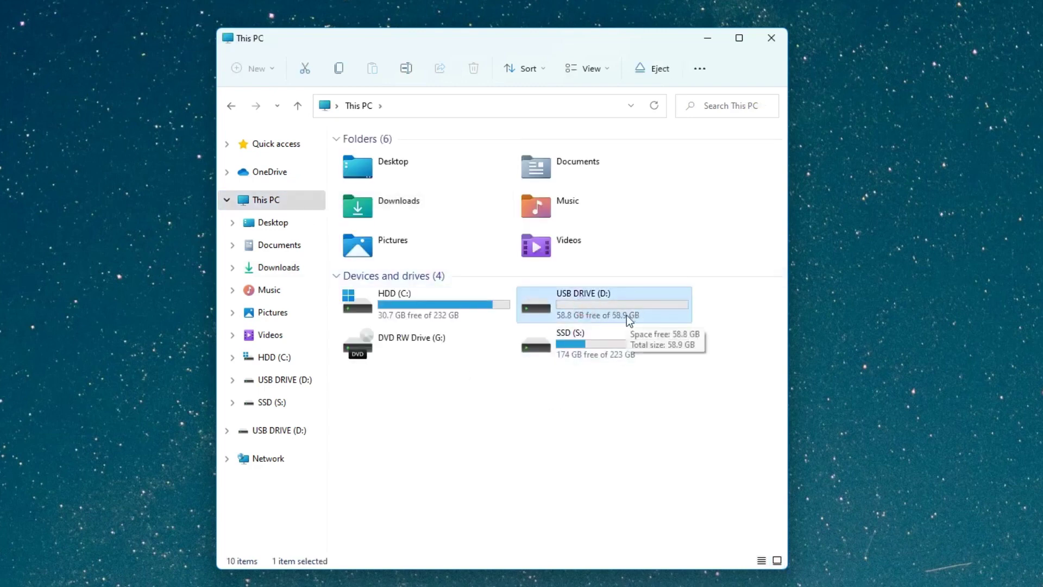
key("alt+Left")
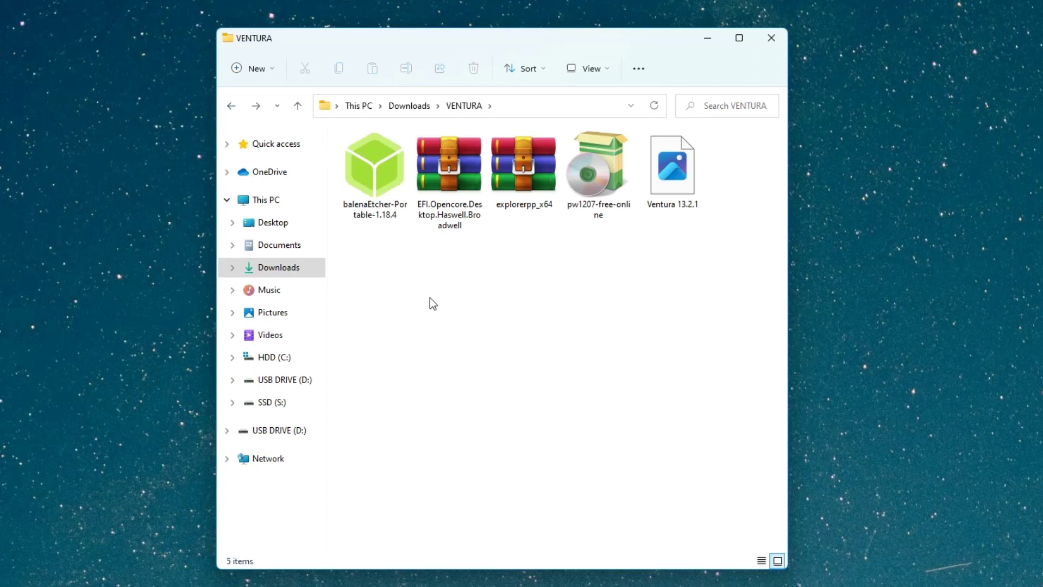
left_click(389, 175)
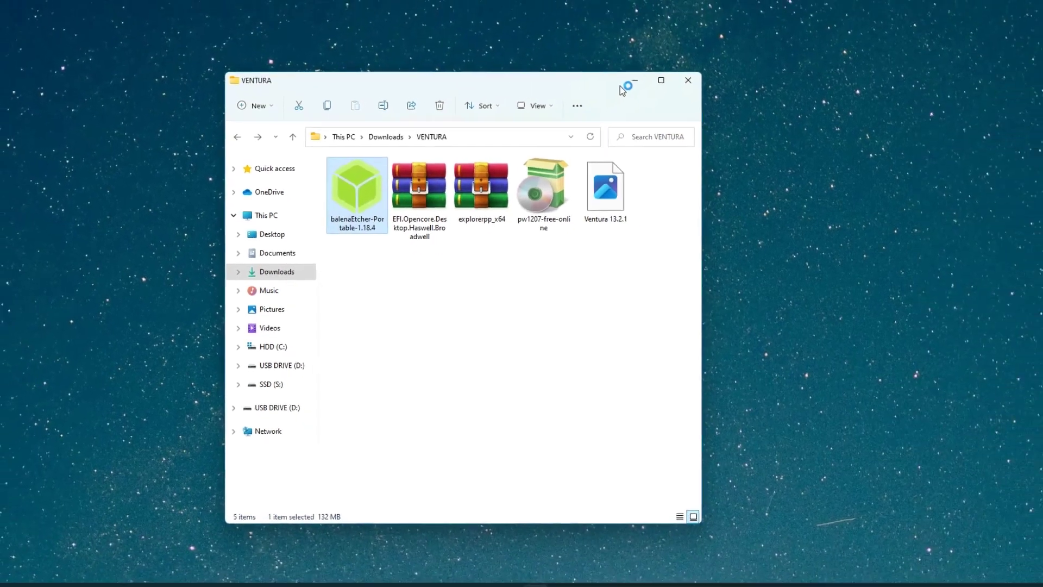
Step: Choose Ventura 13.2.1.raw (15.3 GB) from the VENTURA folder as balenaEtcher's image
left_click(635, 80)
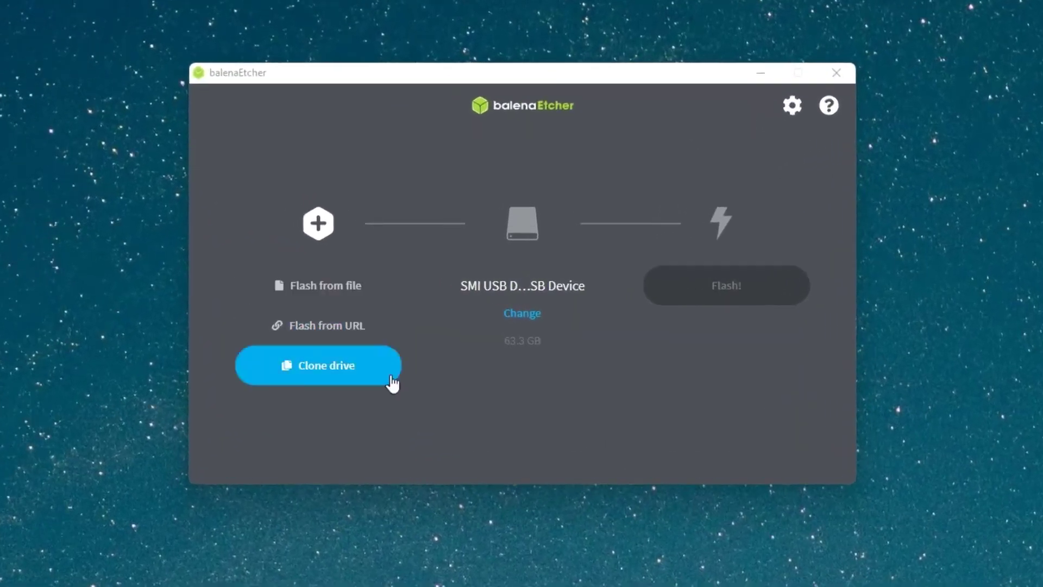
key("alt+Tab")
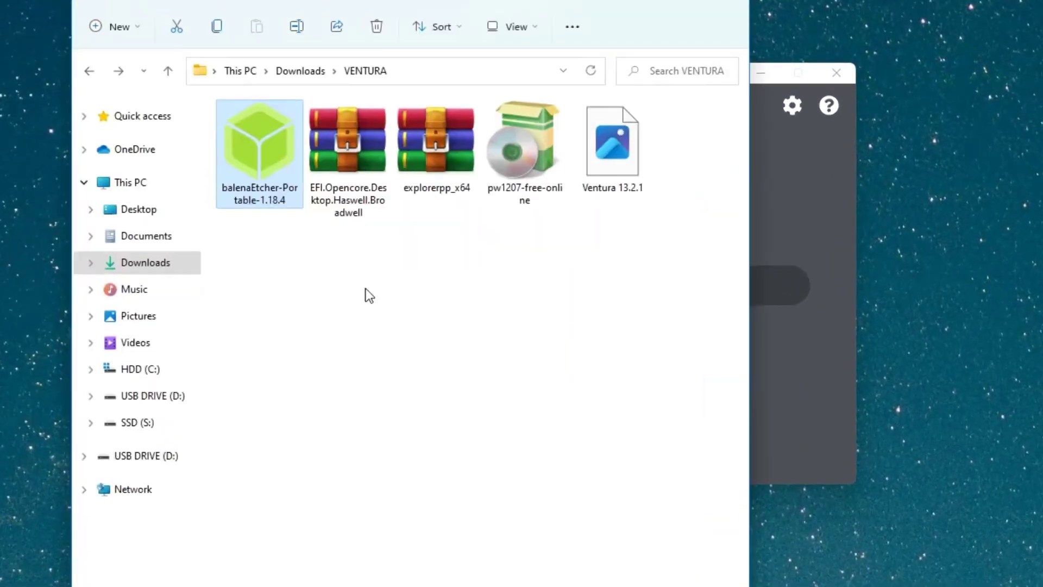
left_click(616, 182)
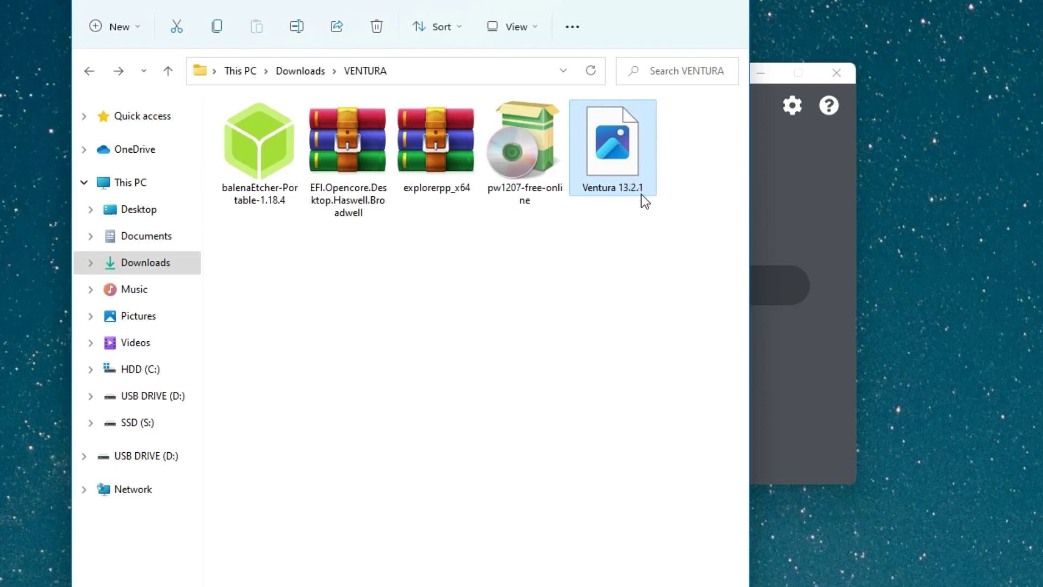
left_click(802, 189)
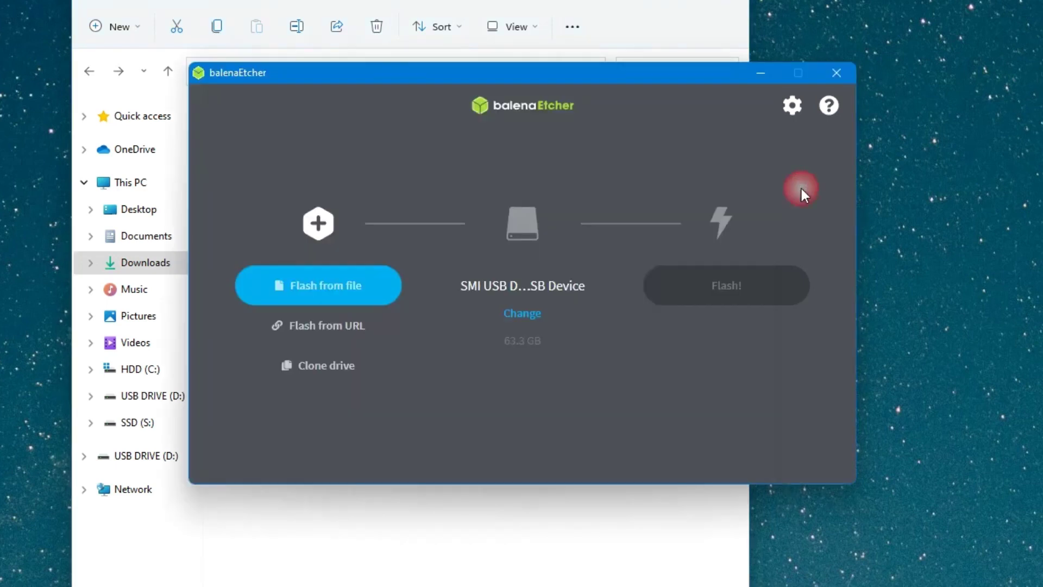
left_click(333, 294)
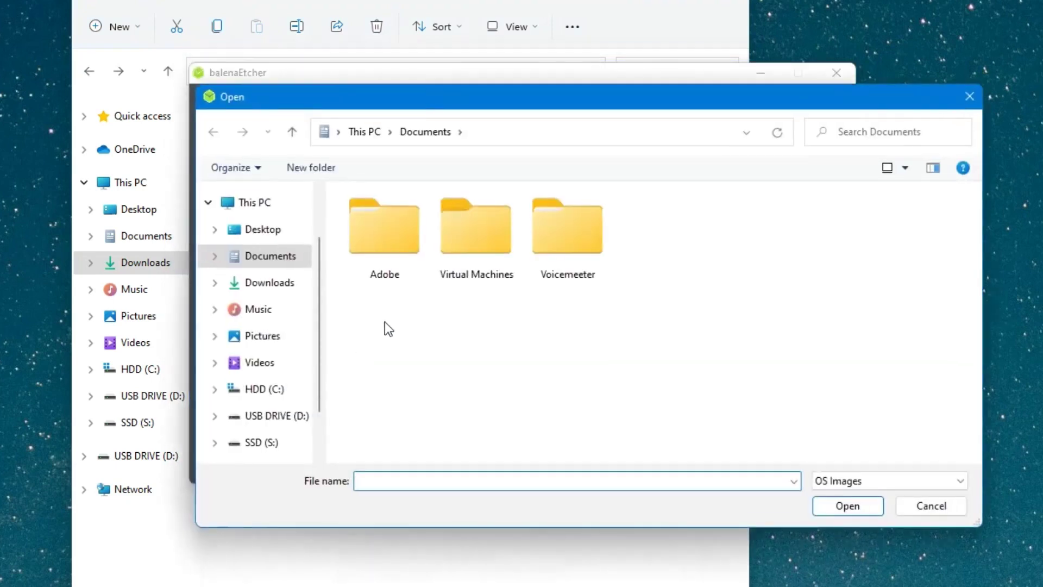
left_click(294, 285)
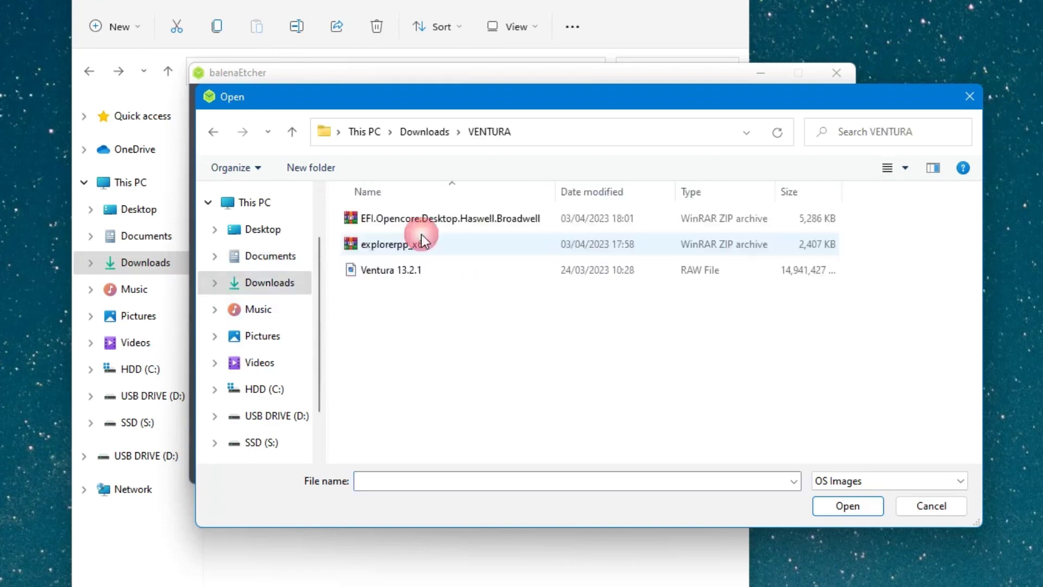
left_click(415, 272)
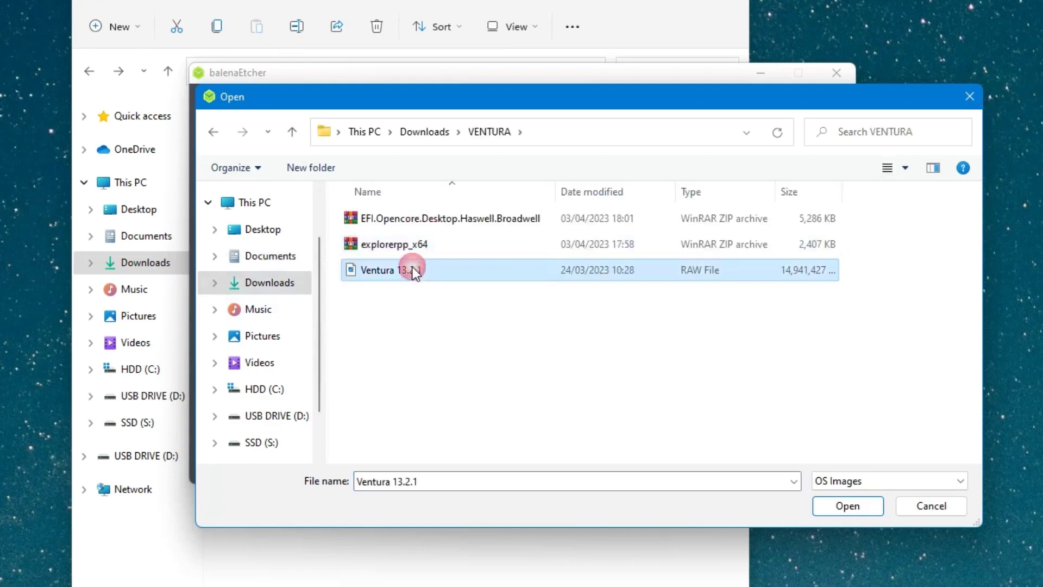
left_click(841, 508)
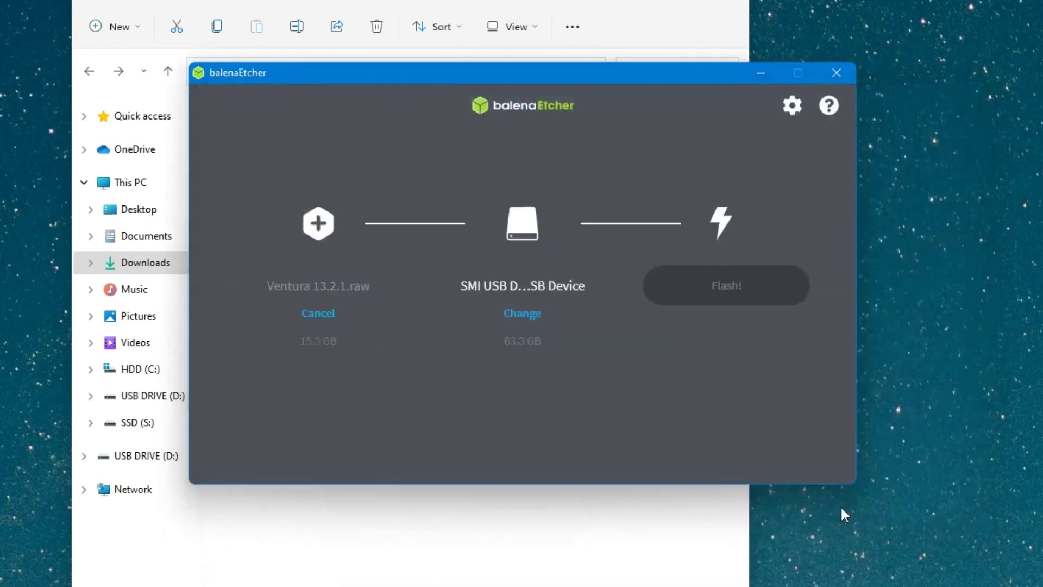
Step: Select the 63.3 GB SMI USB DISK as the target and start flashing
left_click(530, 315)
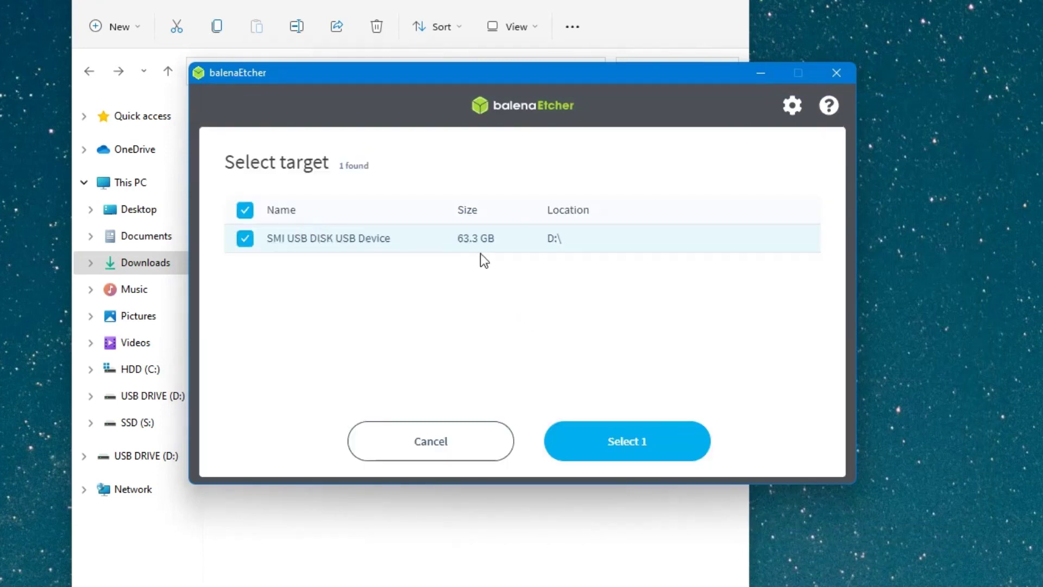
left_click(617, 449)
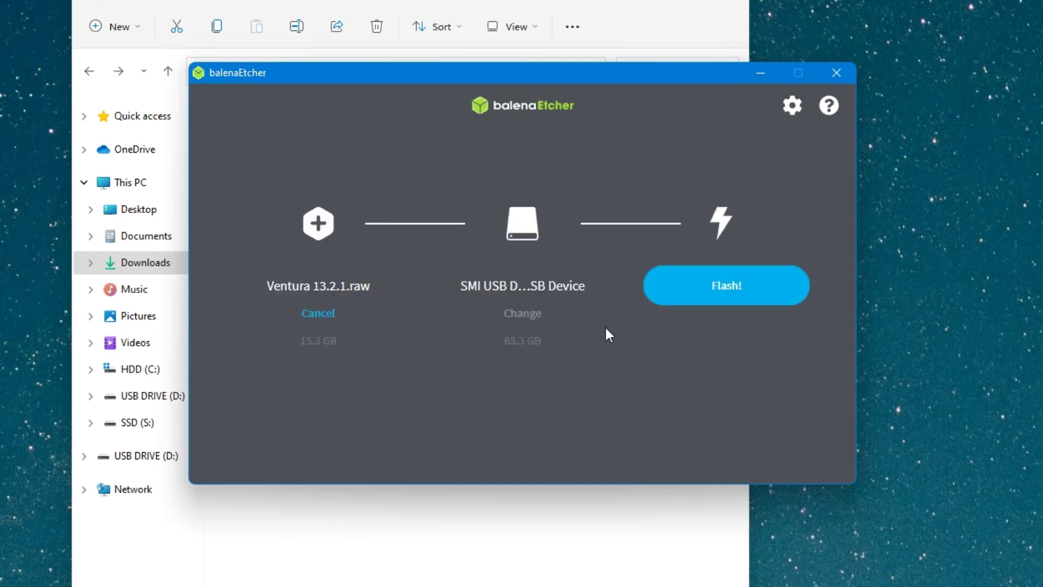
left_click(700, 293)
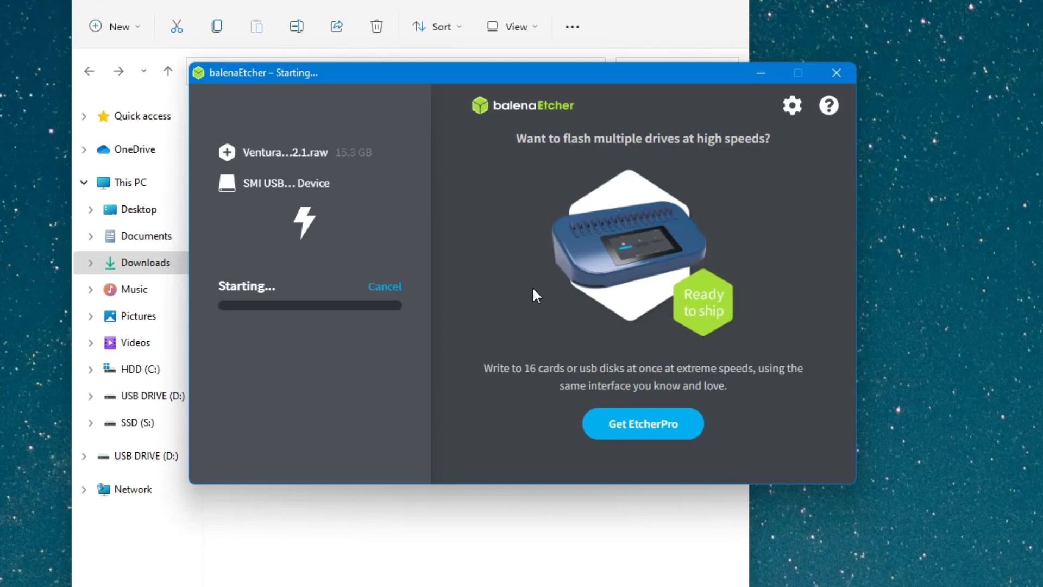
Step: Minimize File Explorer while balenaEtcher flashes and validates Ventura 13.2.1 onto the SMI USB disk
left_click(671, 5)
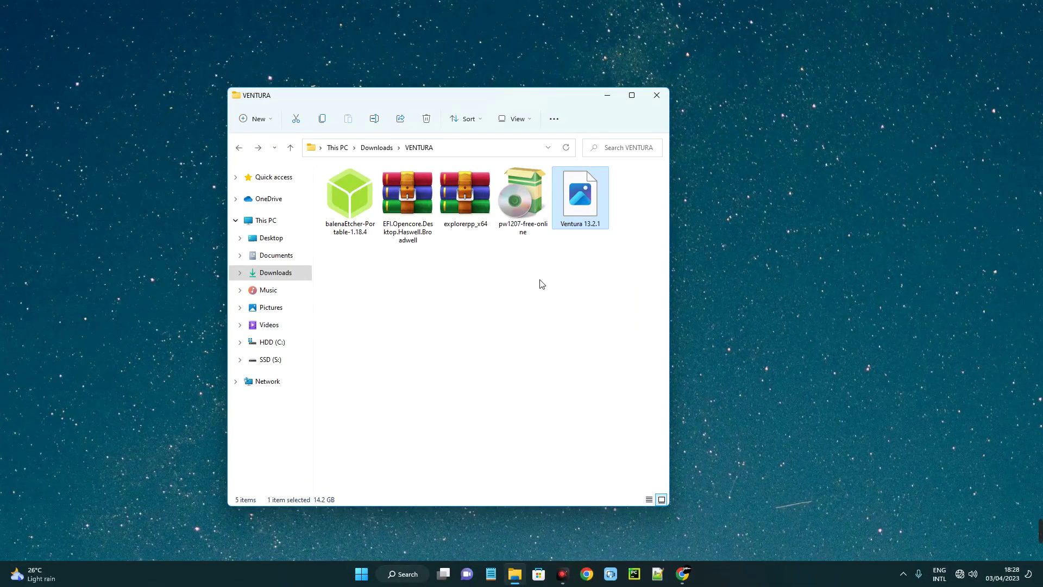
Step: Launch the pw1207-free-online installer, letting it run past the SmartScreen warning
left_click(510, 182)
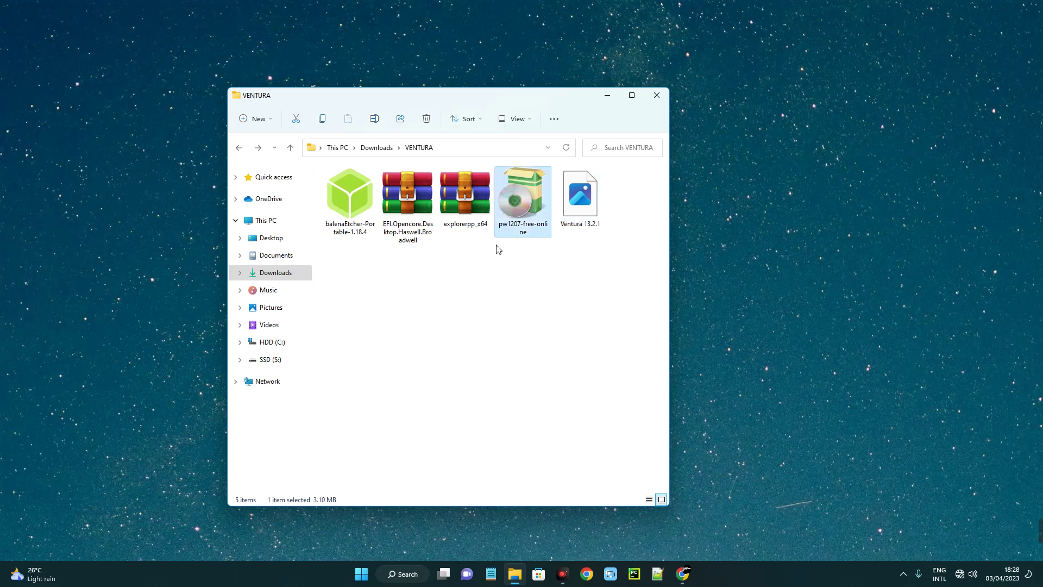
double_click(526, 210)
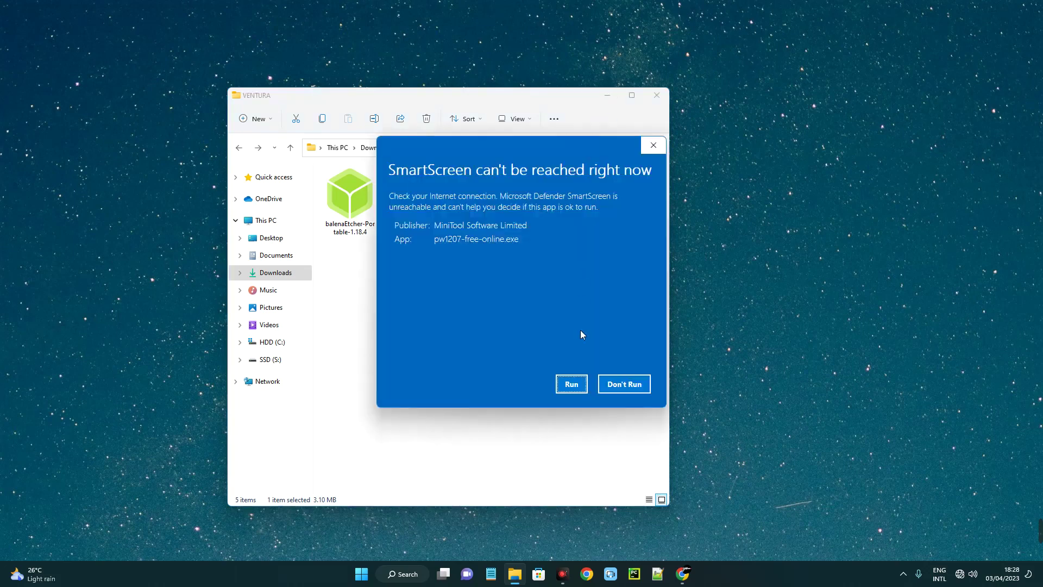
left_click(573, 391)
left_click(608, 95)
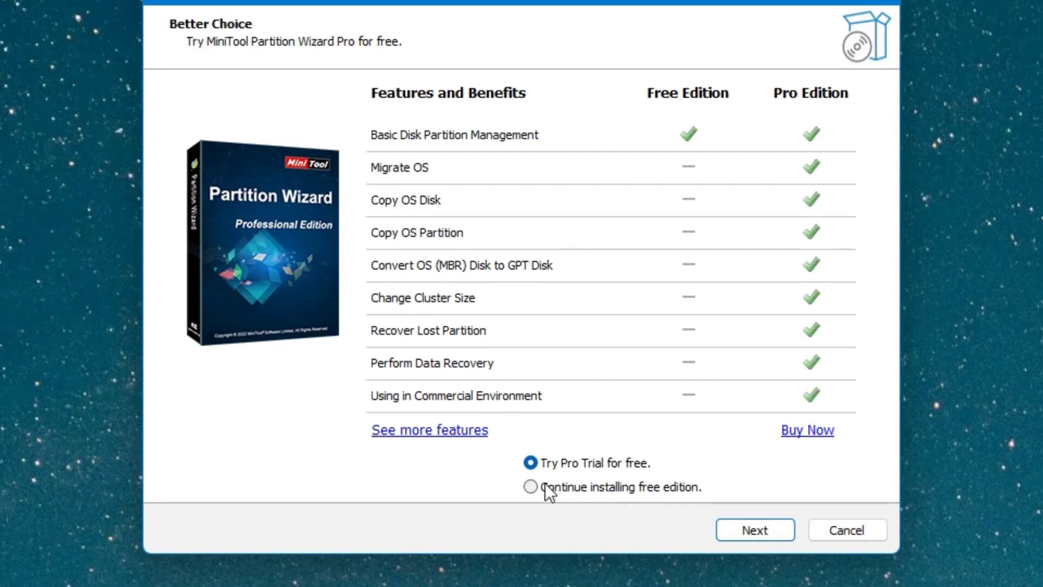
Step: Install the free edition with MiniTool ShadowMaker unticked, into the default folder
left_click(531, 487)
left_click(751, 529)
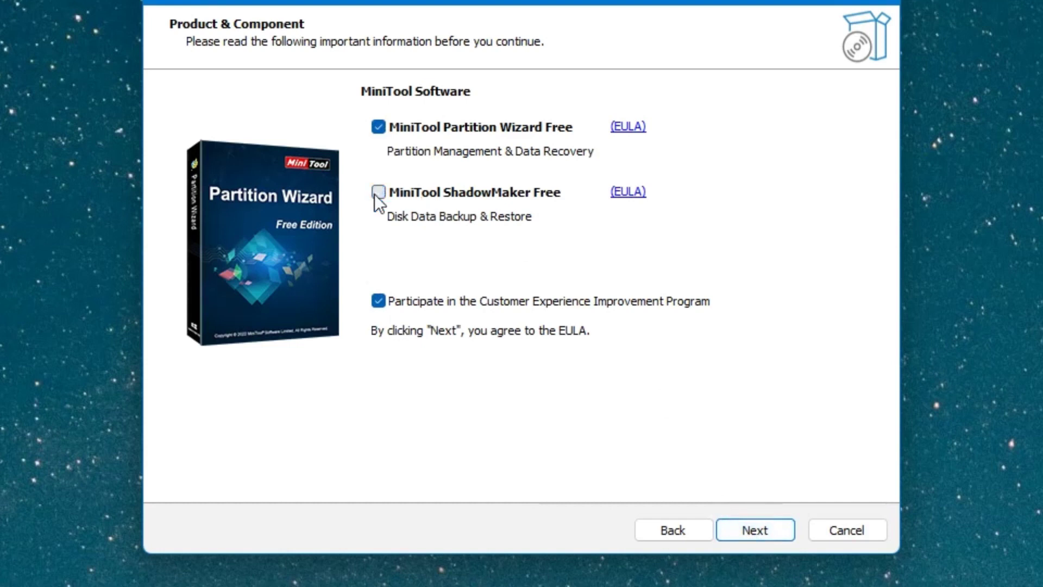
left_click(377, 193)
left_click(774, 533)
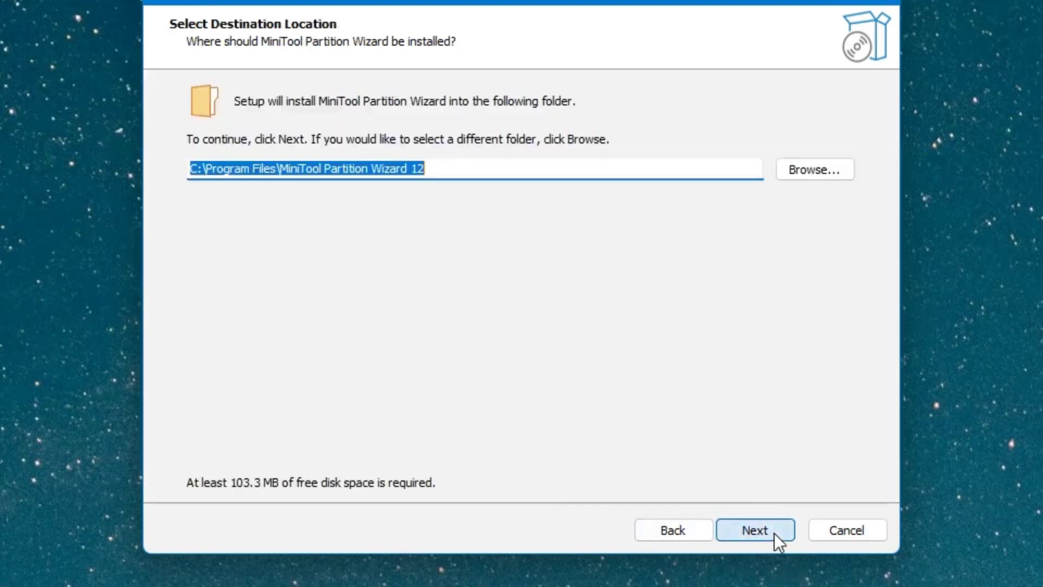
left_click(768, 533)
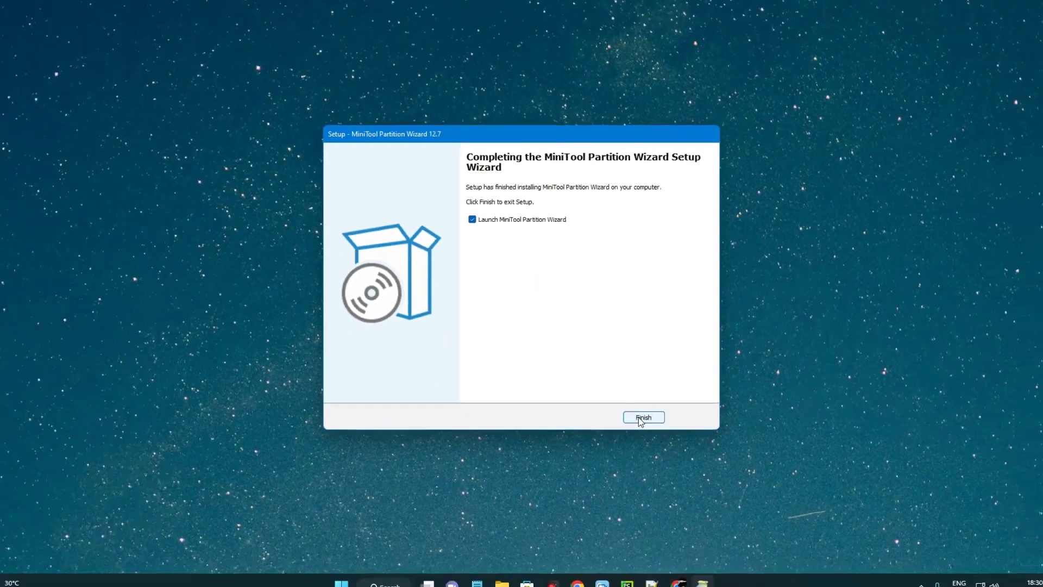
Step: Finish setup, close the feedback page, and select Disk 3's 200 MB EFI(FAT32) partition
left_click(752, 528)
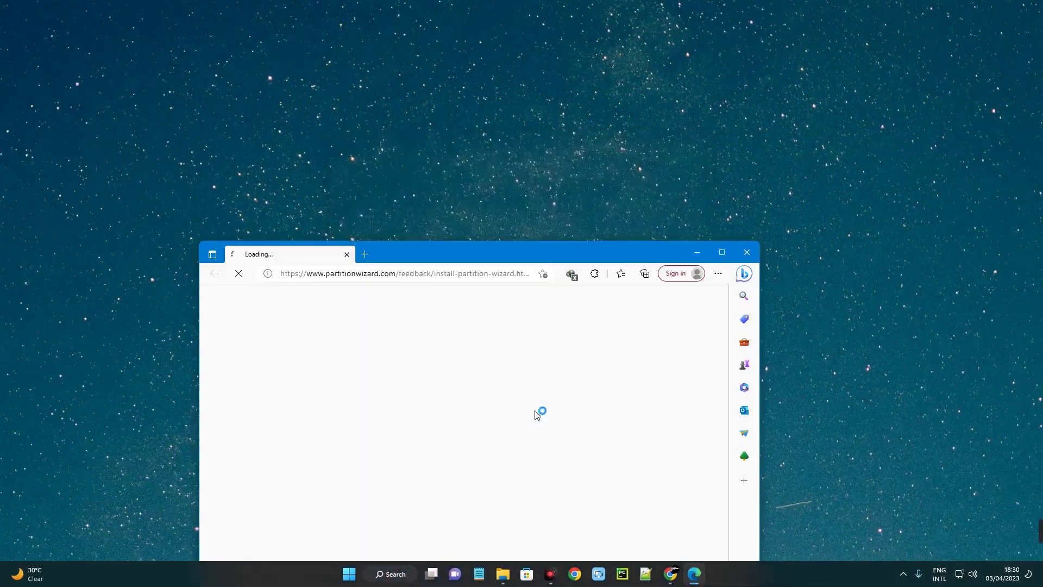
left_click(746, 252)
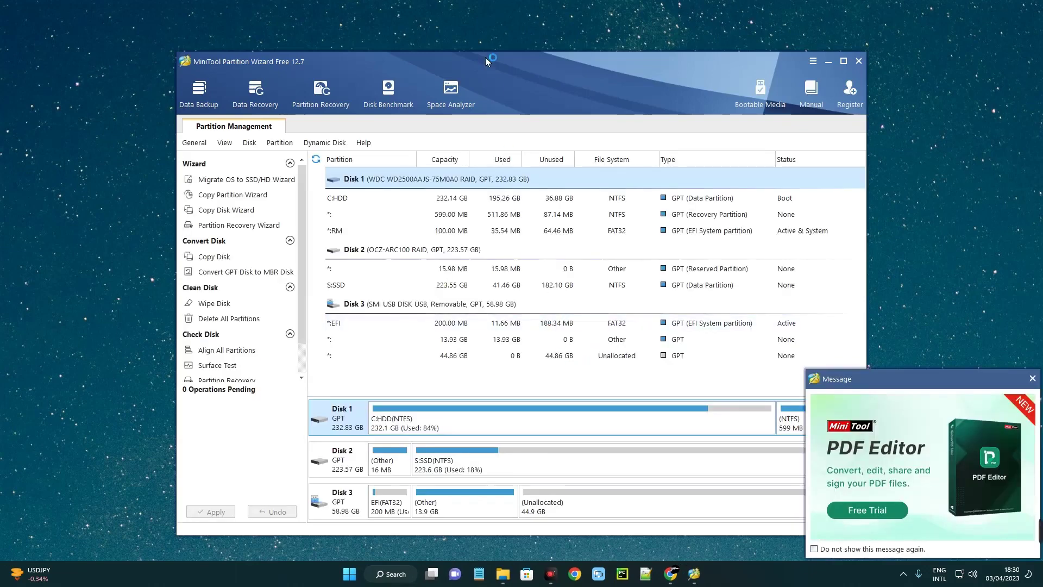
left_click_drag(485, 57, 464, 15)
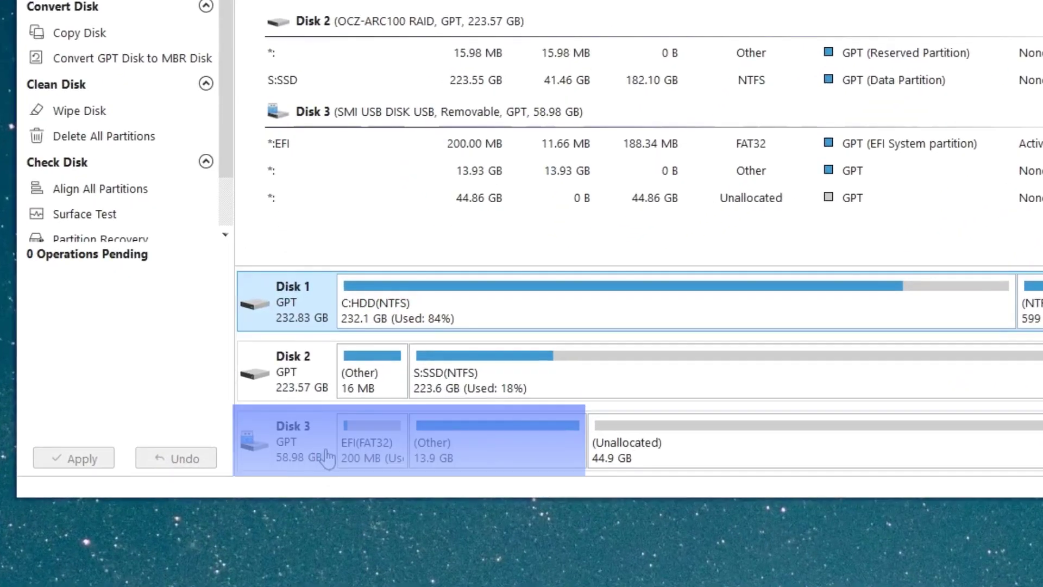
left_click(382, 462)
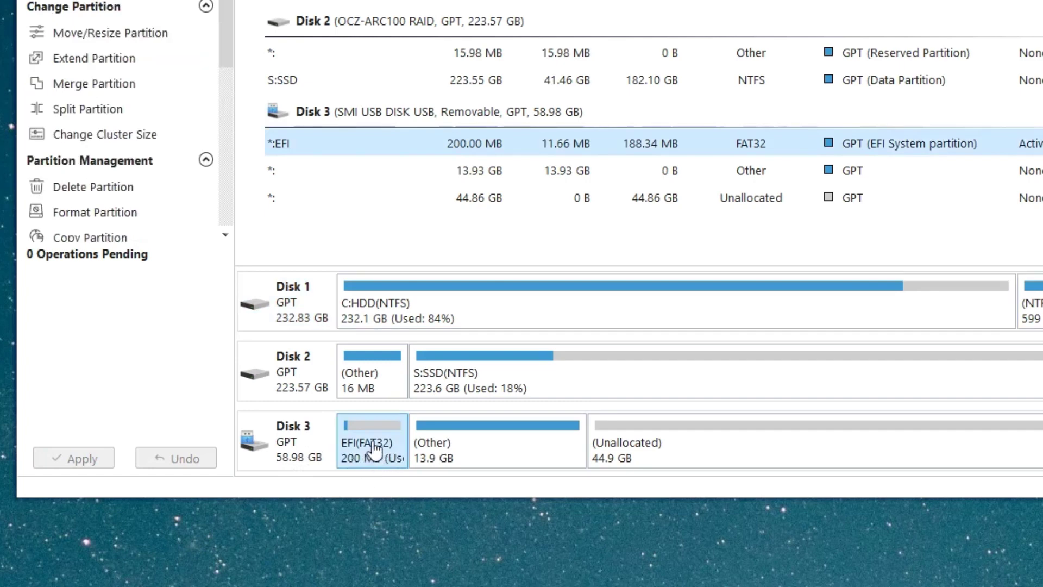
Step: Change the EFI partition's drive letter to X:
right_click(372, 450)
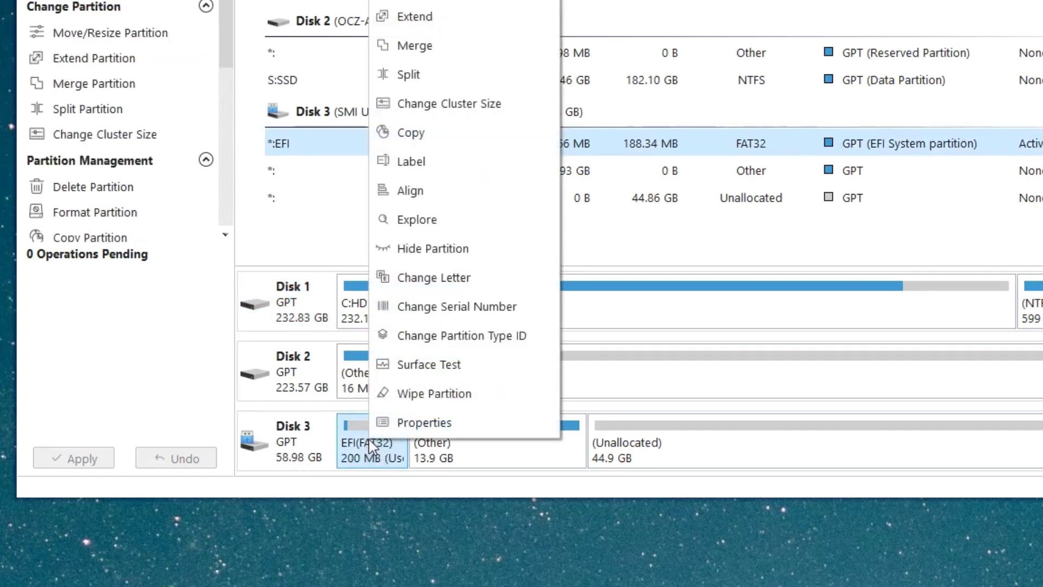
left_click(428, 282)
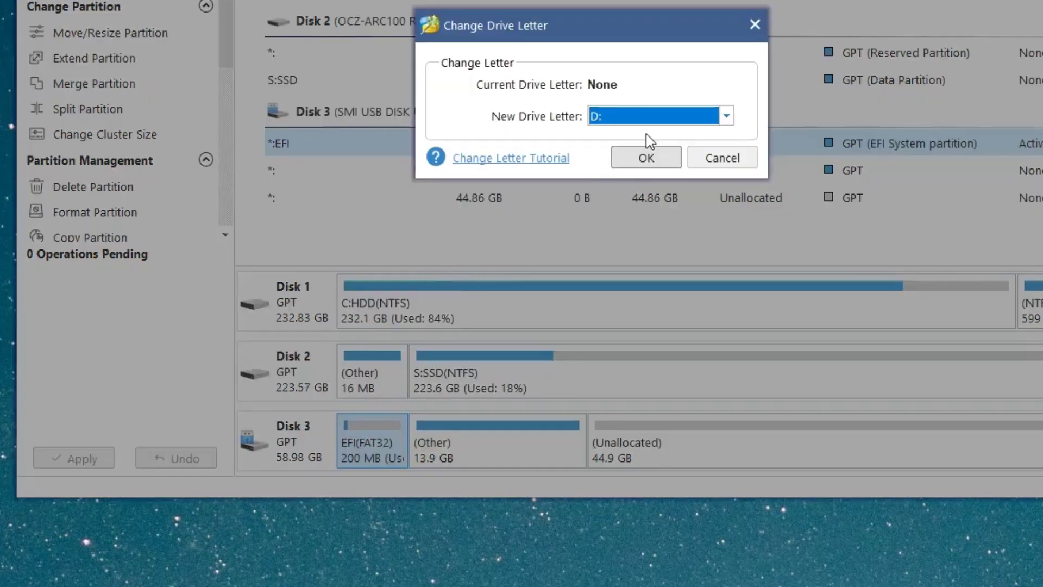
left_click(656, 118)
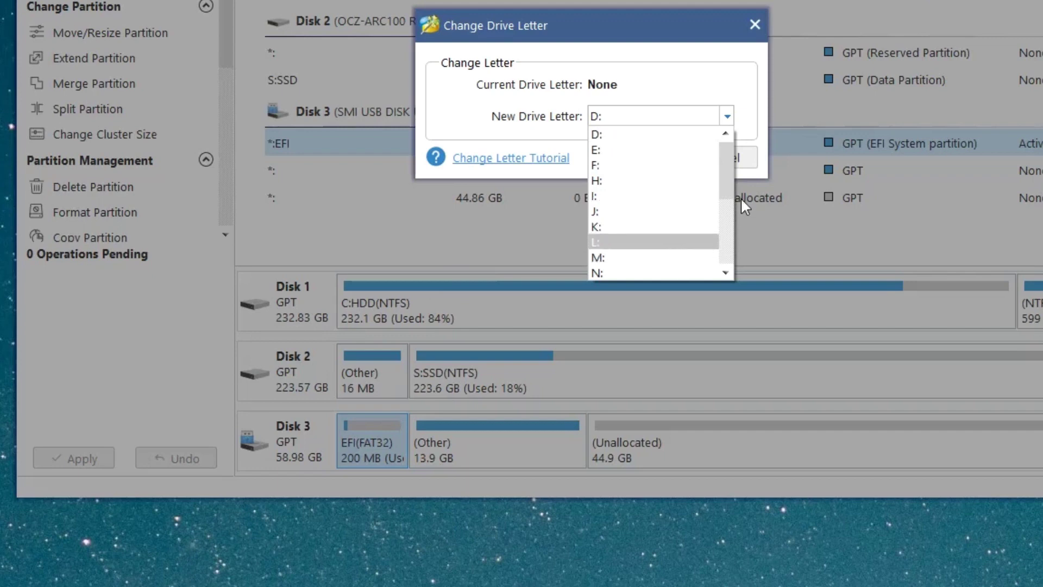
left_click_drag(725, 173, 725, 256)
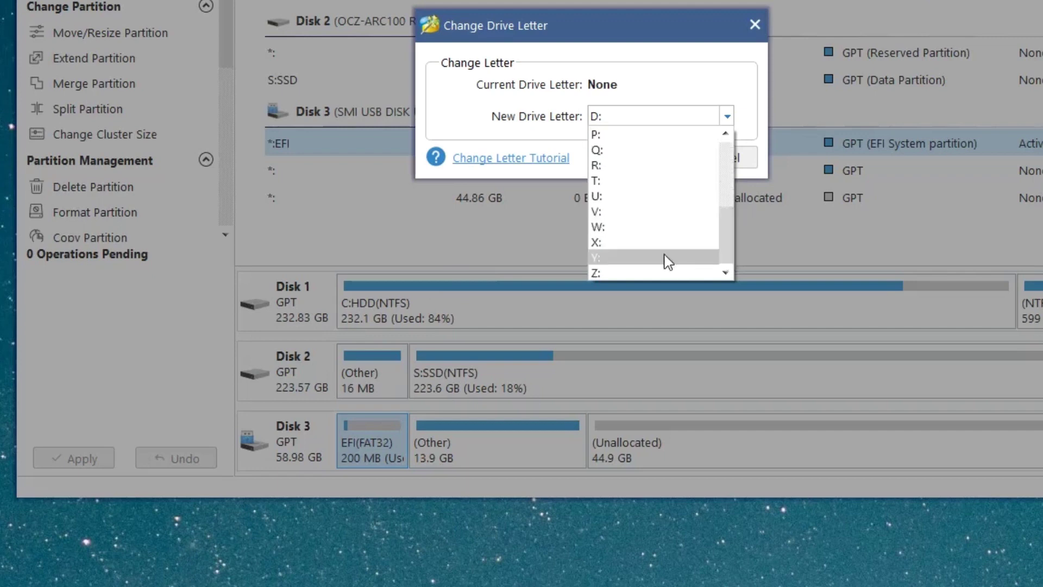
left_click(639, 242)
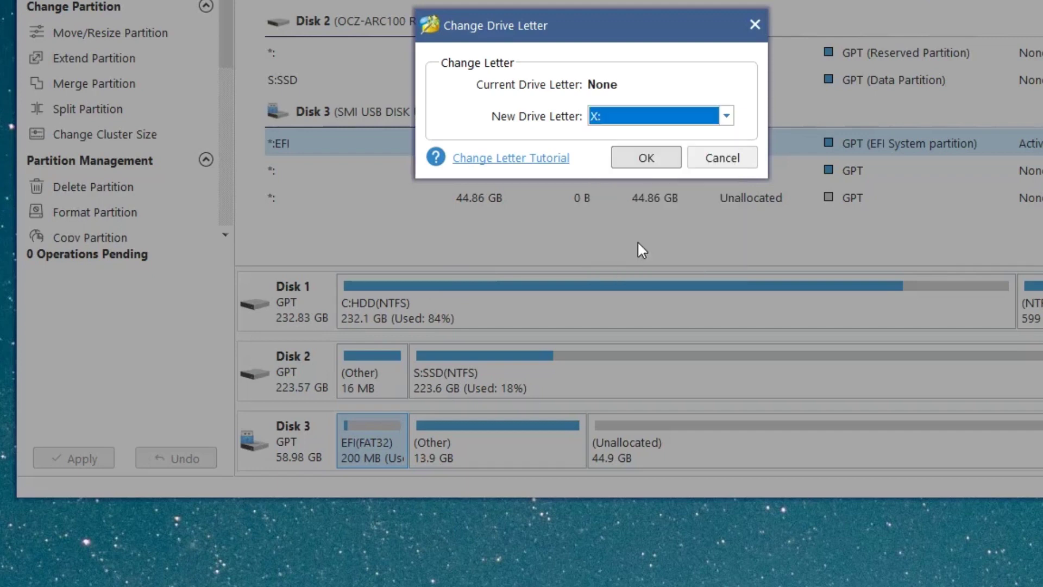
left_click(639, 163)
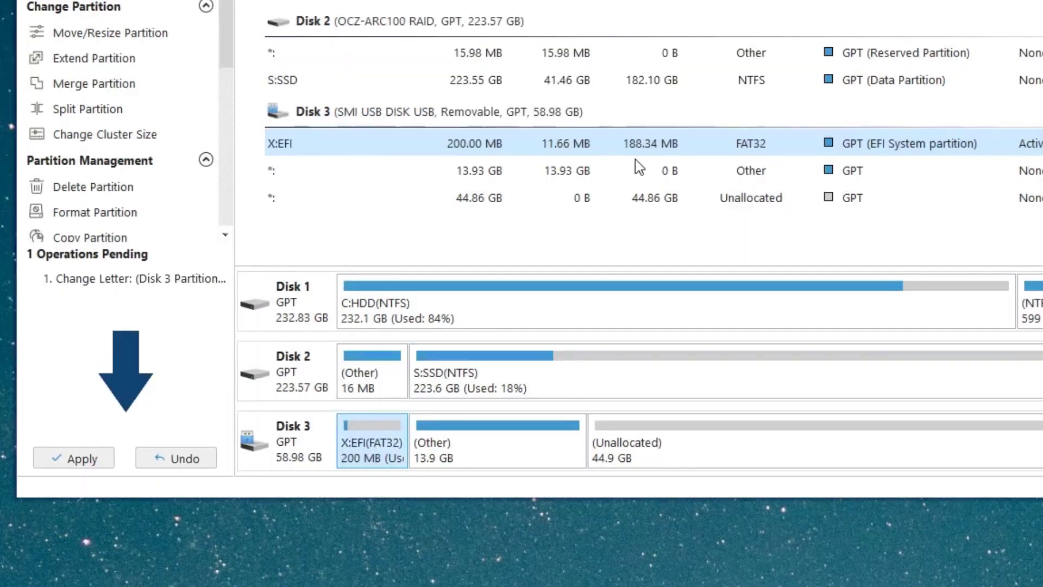
Step: Apply the pending drive-letter change, dismiss the success message, and quit Partition Wizard
left_click(77, 462)
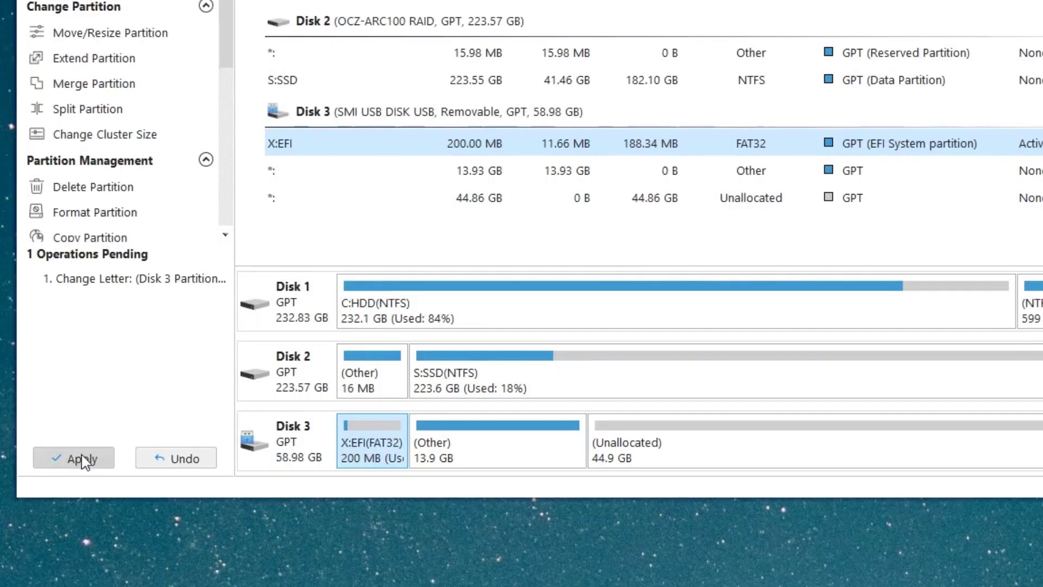
left_click(82, 459)
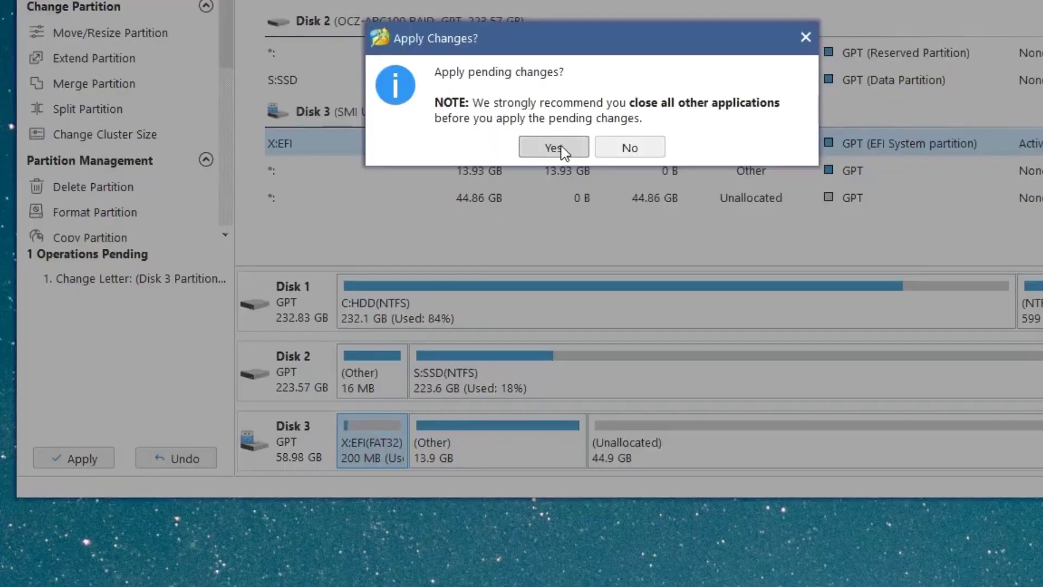
left_click(559, 148)
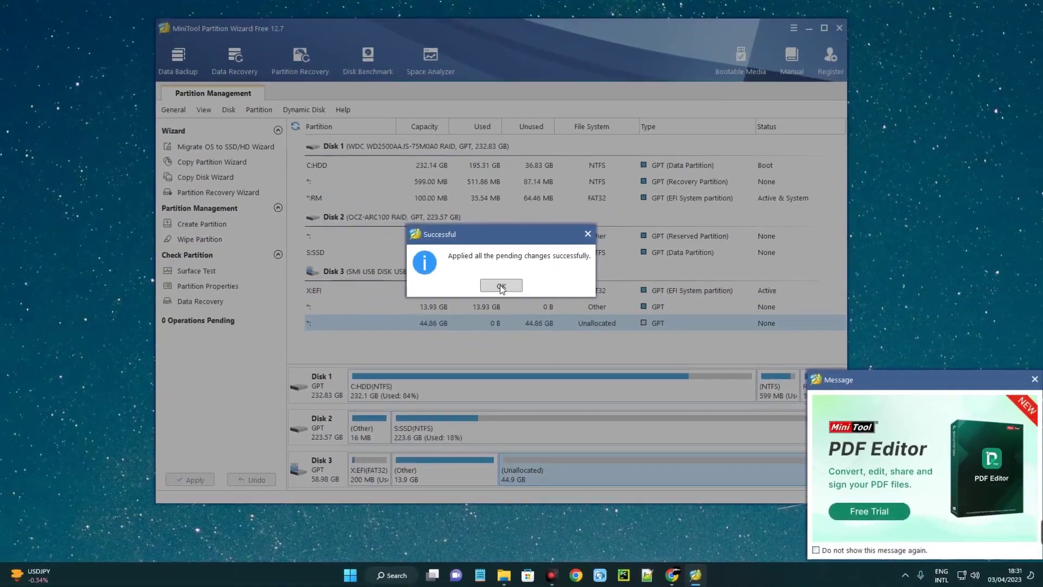
left_click(561, 187)
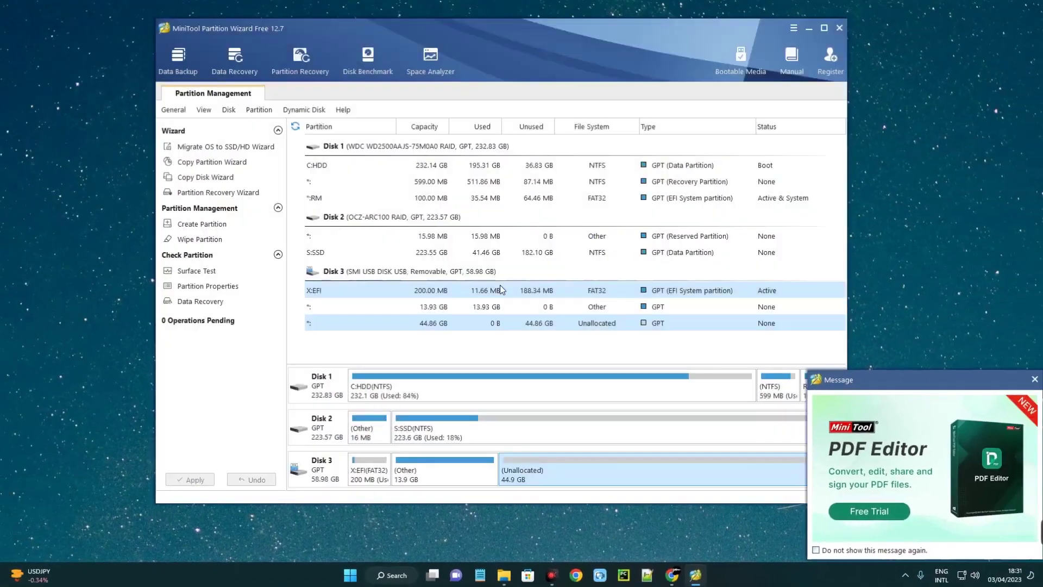
left_click(840, 28)
left_click(466, 286)
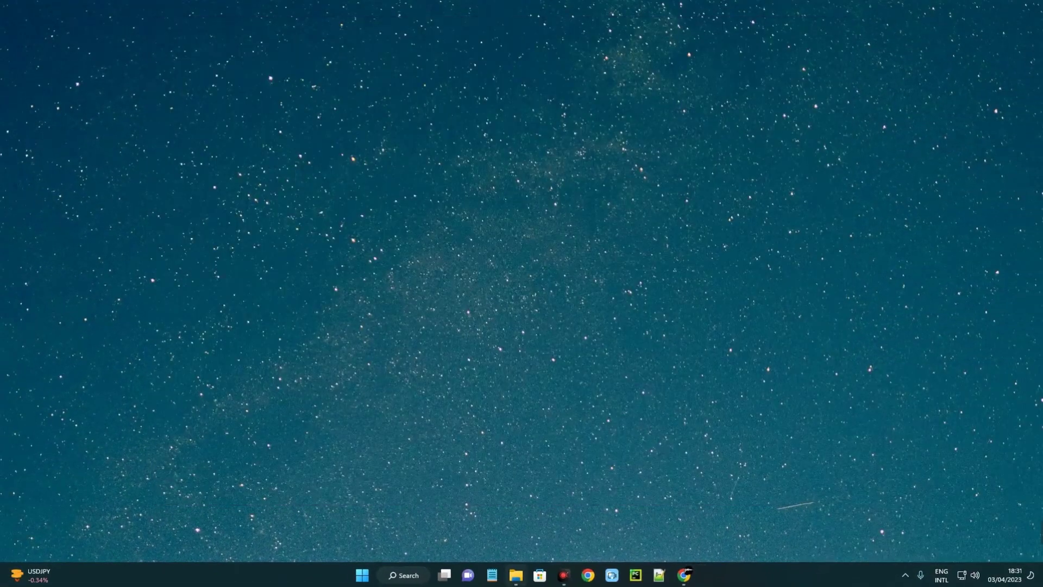
left_click(516, 575)
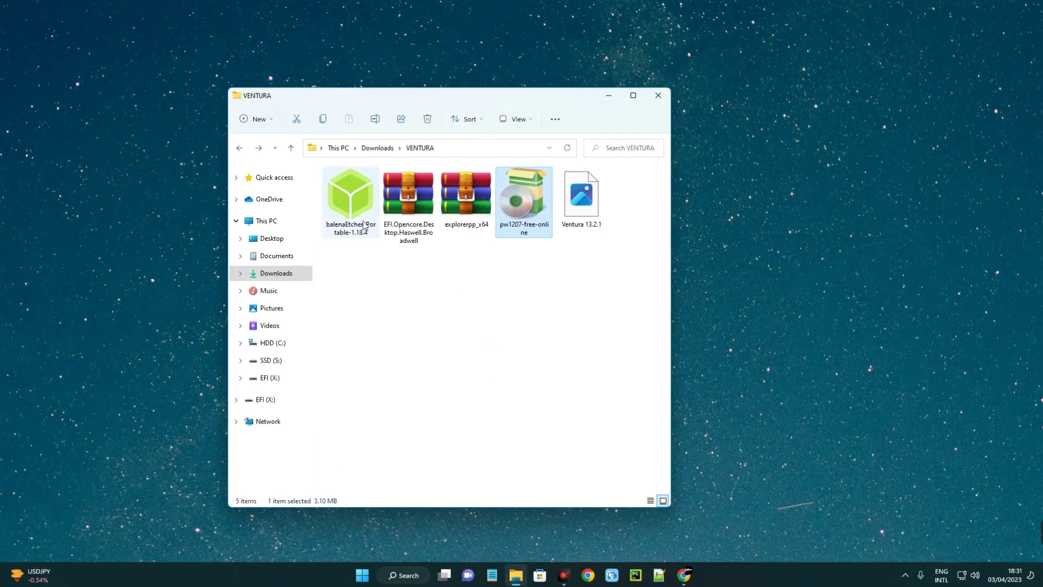
Step: Extract the EFI.Opencore archive with WinRAR
key("Home")
left_click(540, 210)
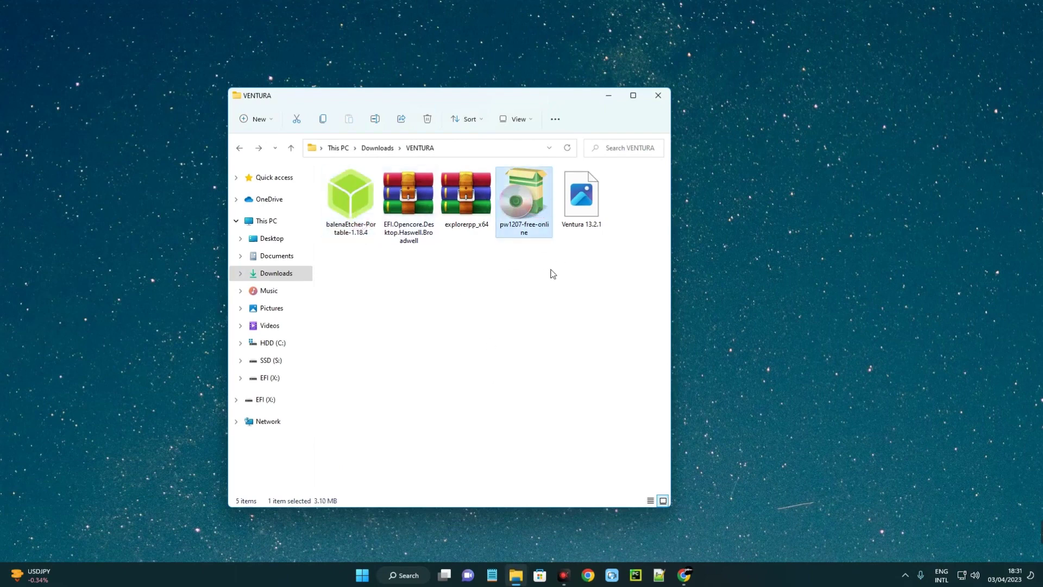
left_click(495, 280)
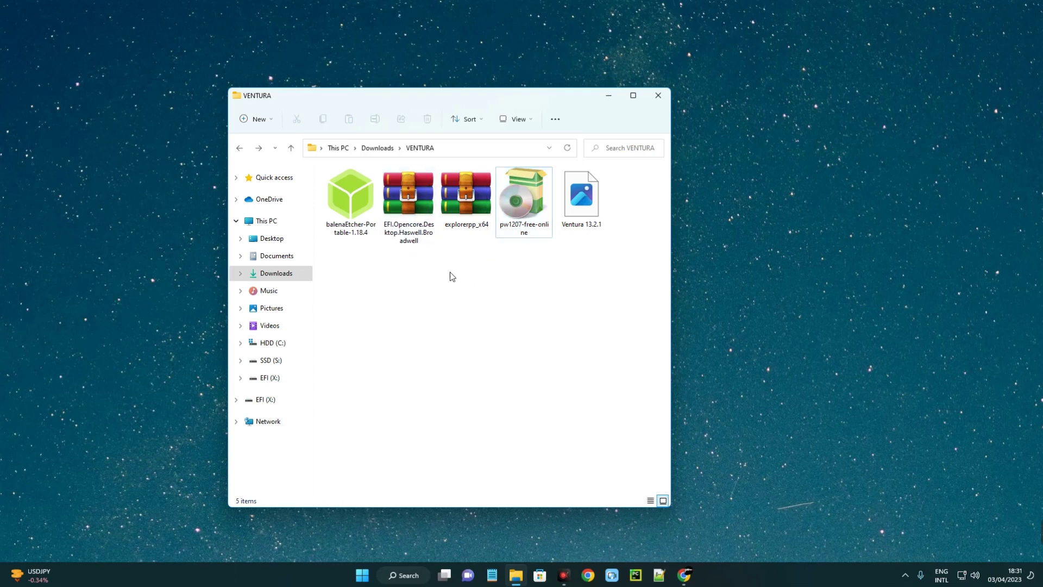
left_click(418, 206)
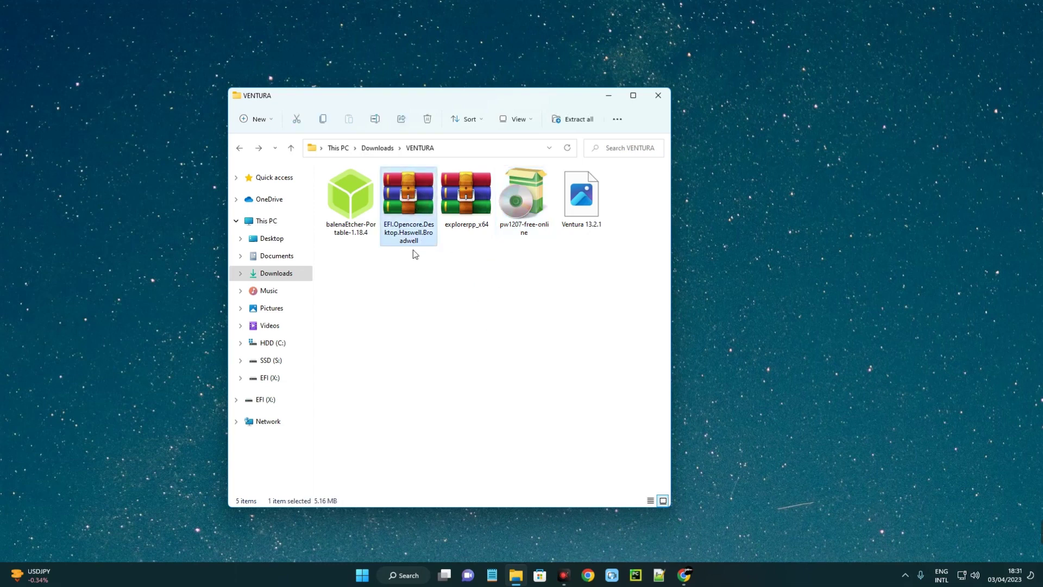
right_click(408, 198)
mouse_move(485, 345)
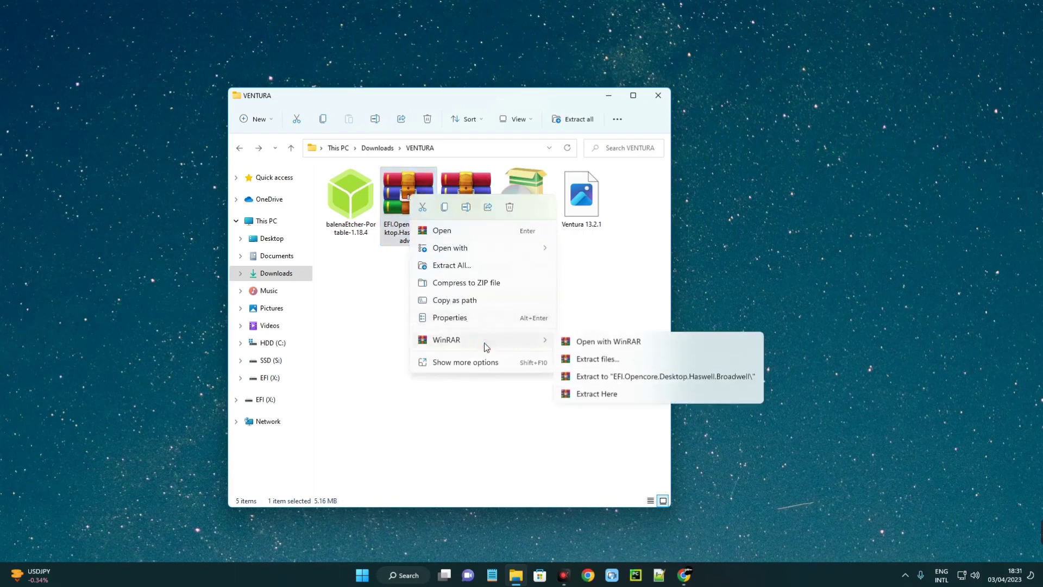
left_click(586, 359)
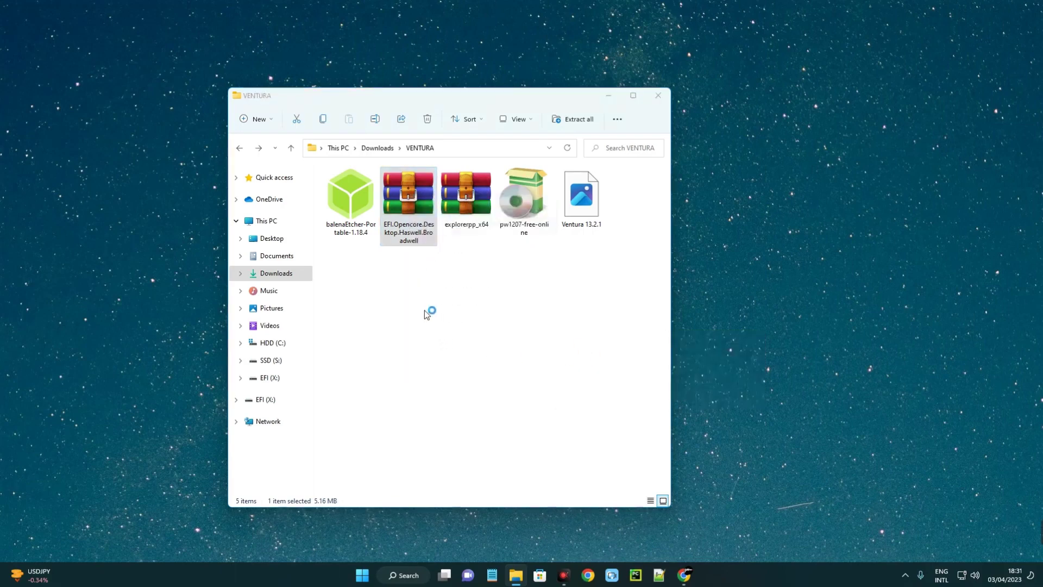
left_click(552, 409)
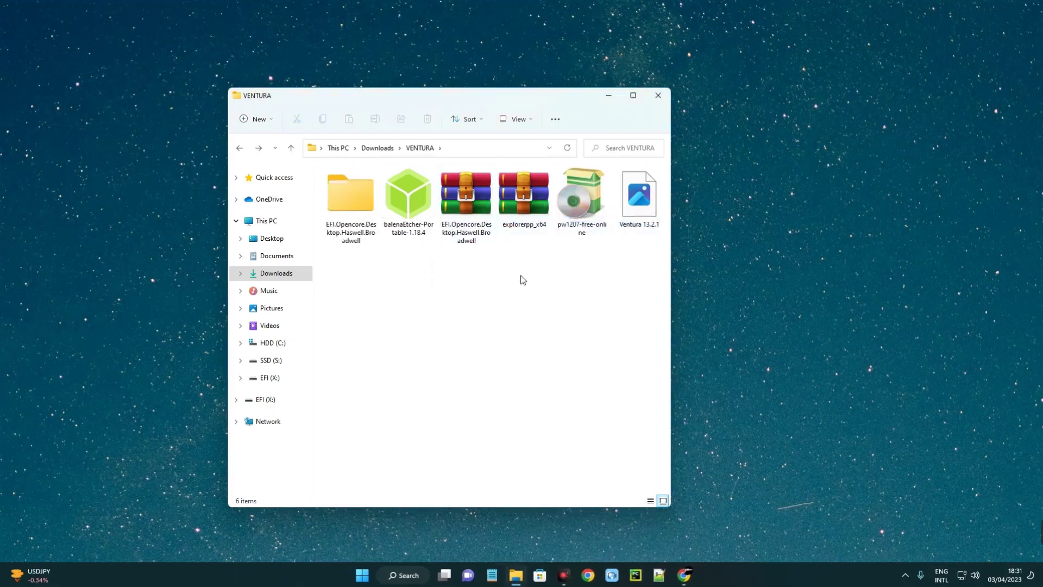
Step: Extract the explorerpp_x64 archive into its own explorerpp_x64 folder with WinRAR
left_click(535, 206)
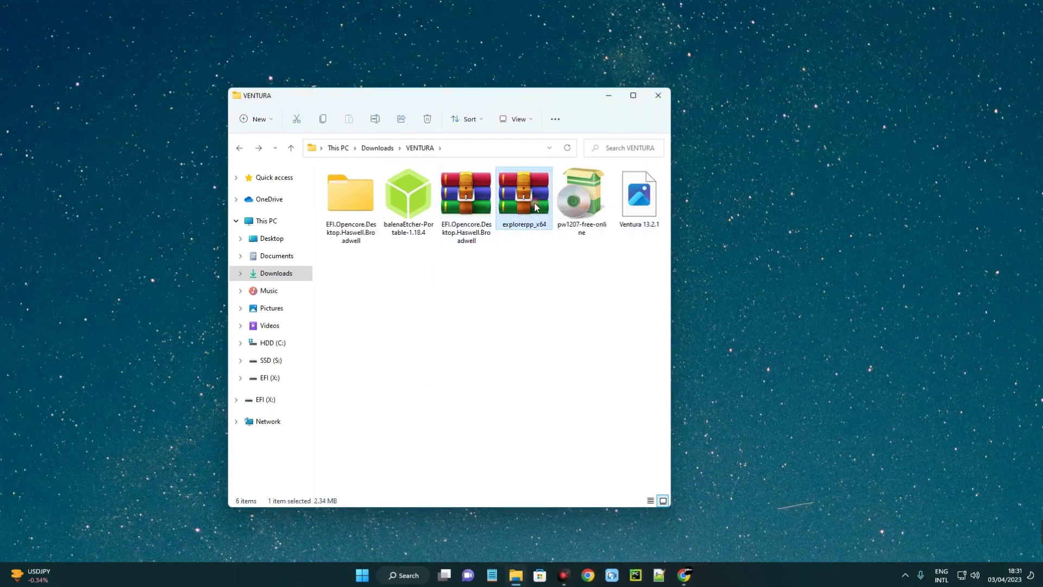
right_click(515, 195)
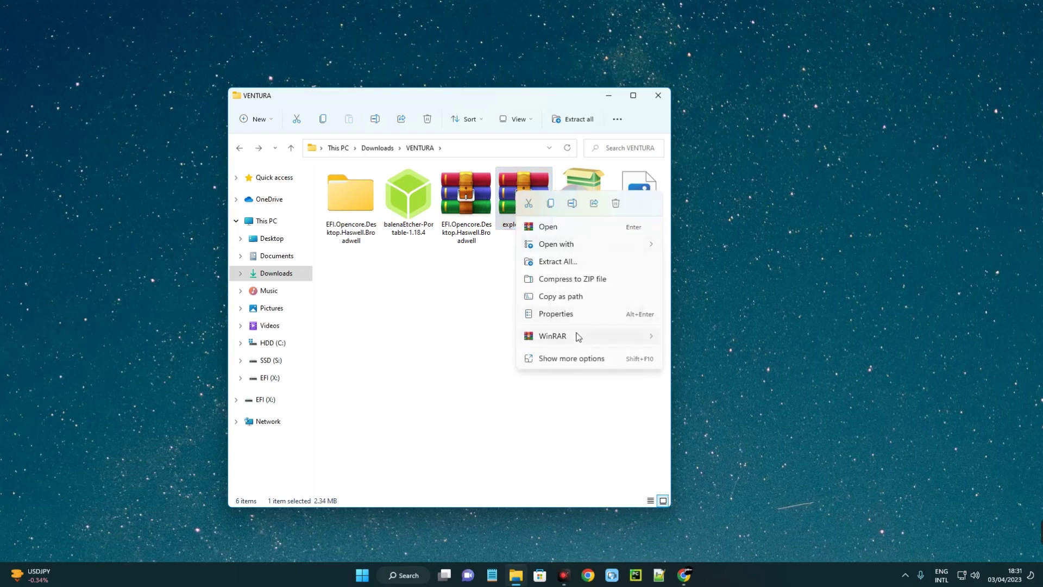
left_click(577, 335)
left_click(704, 354)
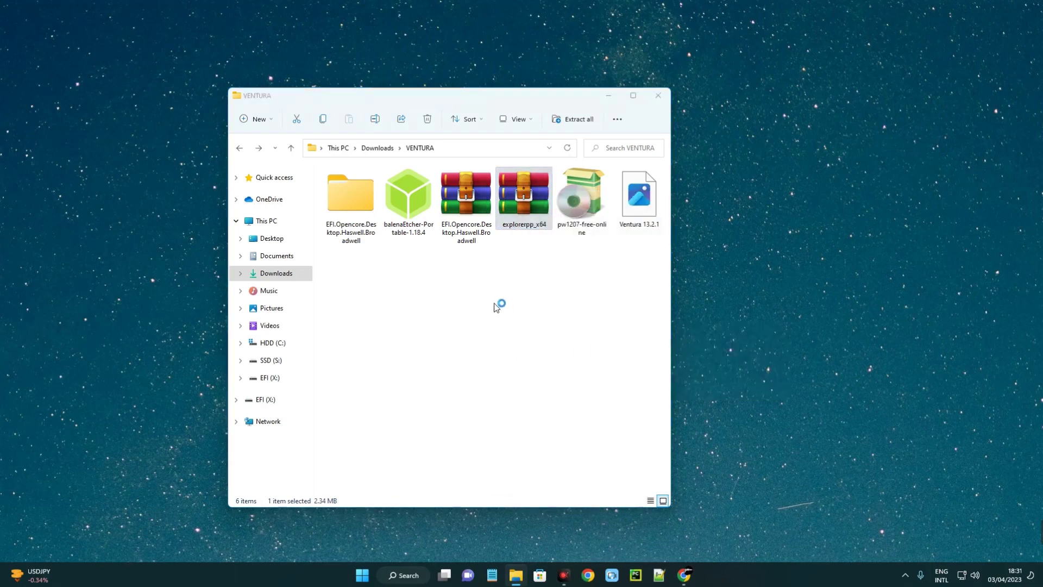
left_click(558, 411)
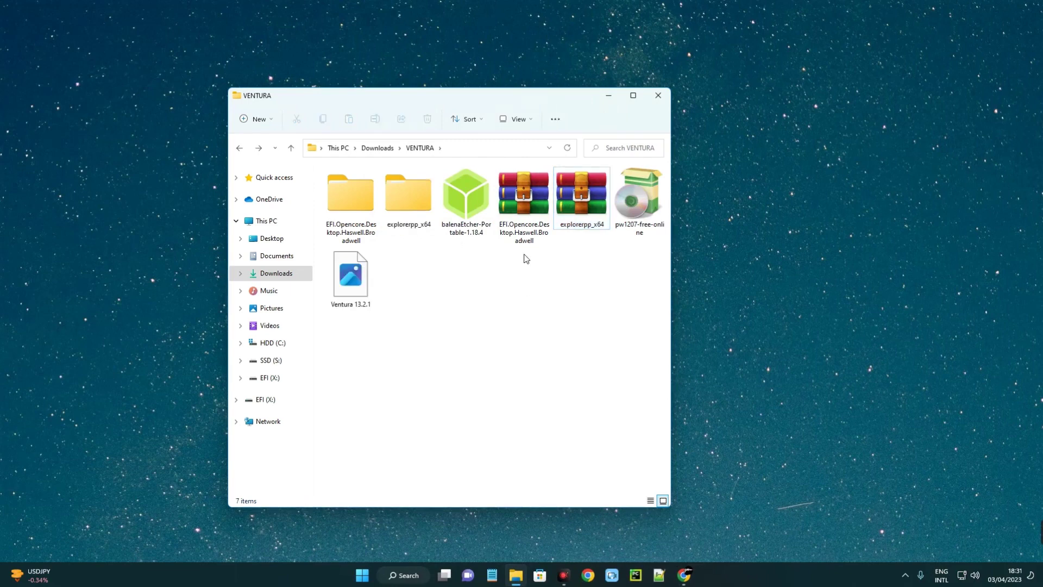
Step: Run Explorer++ from the extracted explorerpp_x64 folder as administrator
double_click(405, 199)
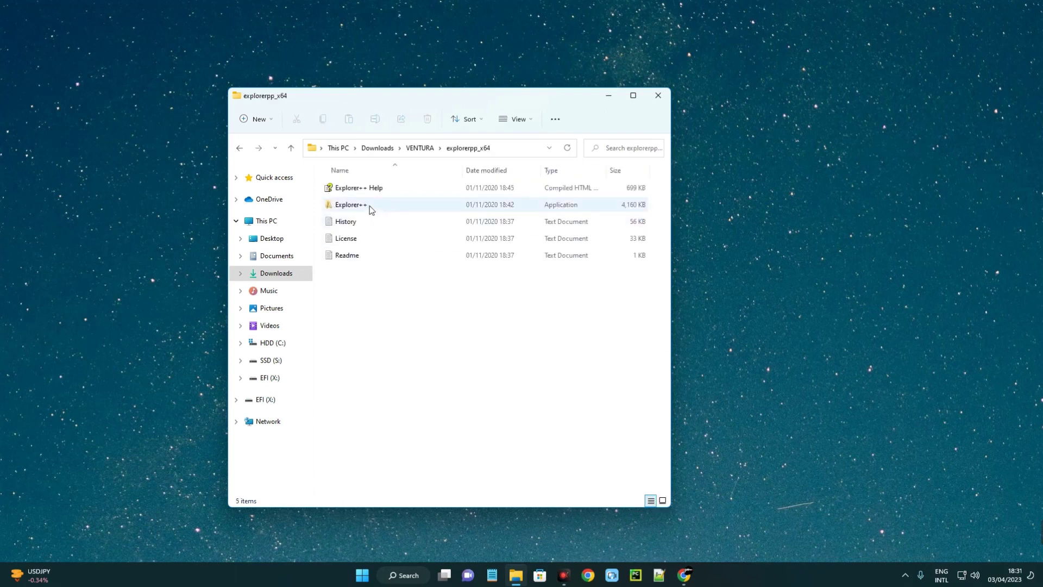
left_click(368, 205)
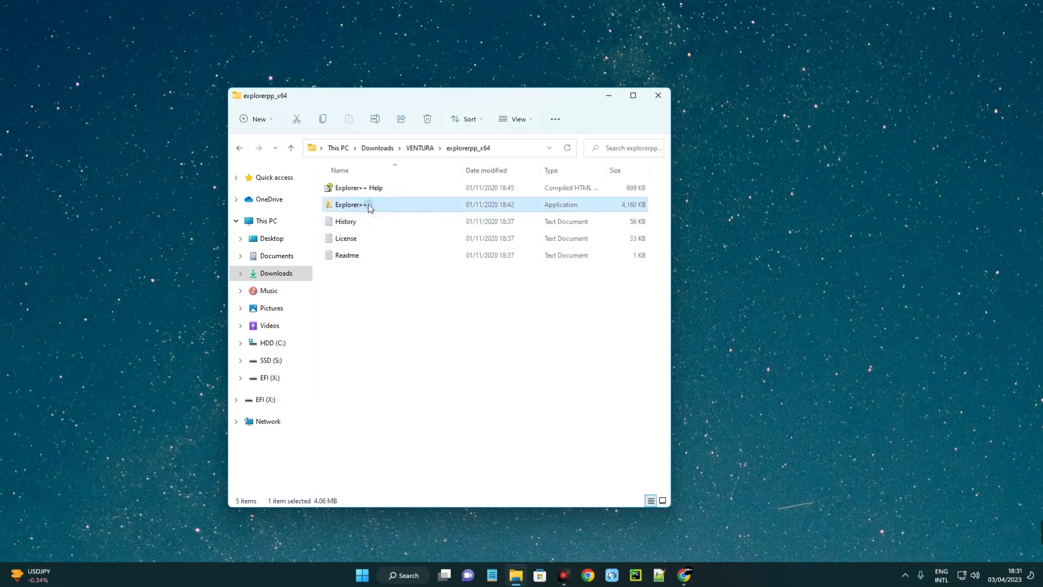
right_click(361, 207)
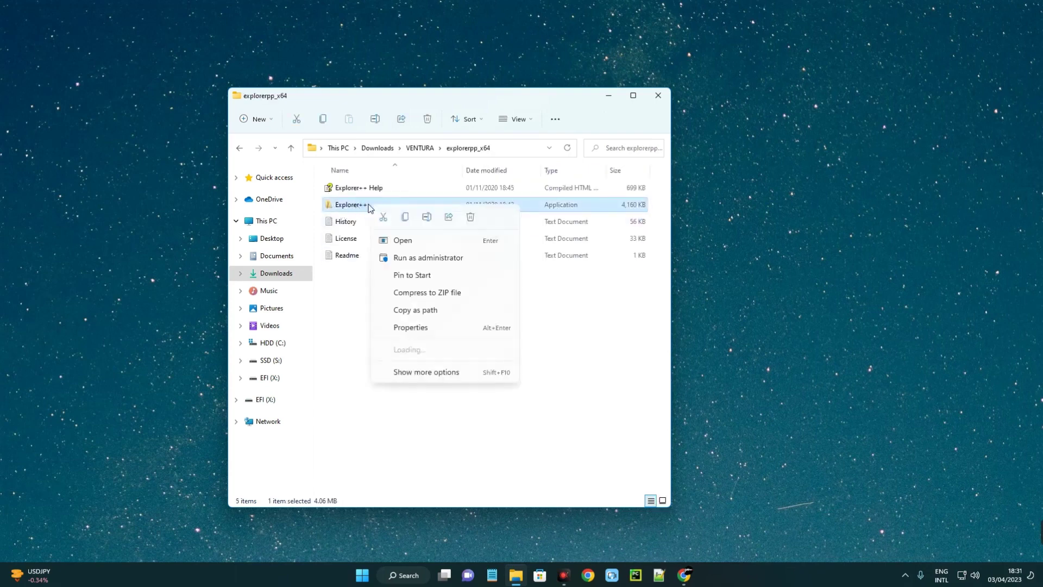
left_click(406, 258)
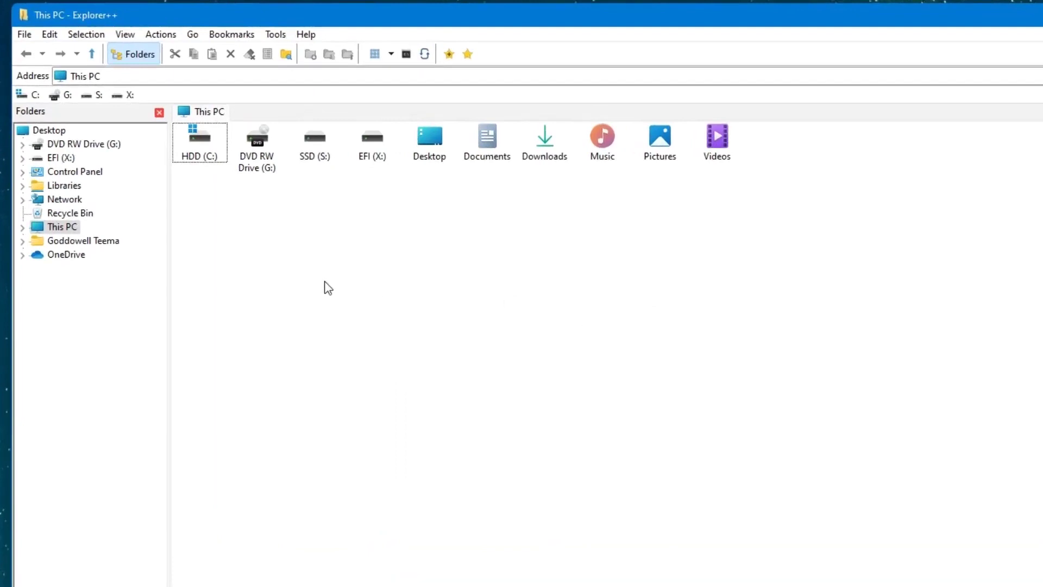
Step: Open EFI (X:) and permanently delete its .fseventsd and EFI folders, answering Yes for all items
mouse_move(380, 158)
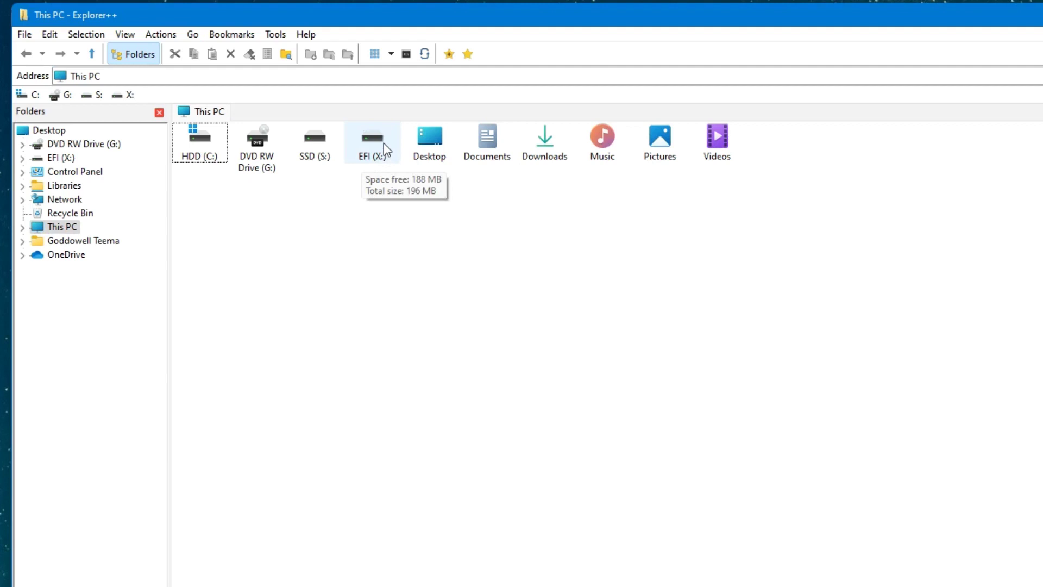
double_click(383, 142)
left_click_drag(419, 200, 194, 143)
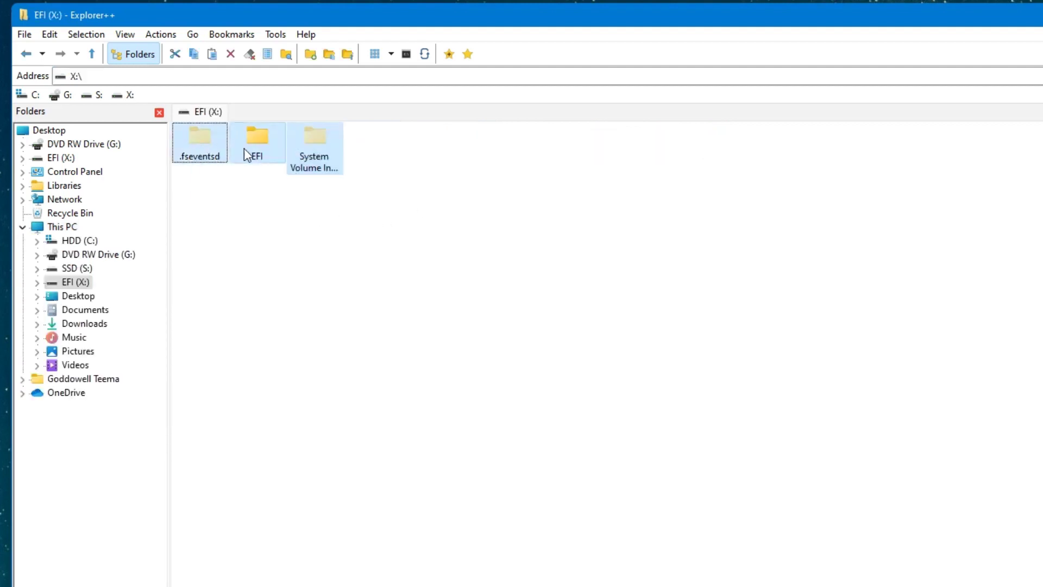
right_click(309, 127)
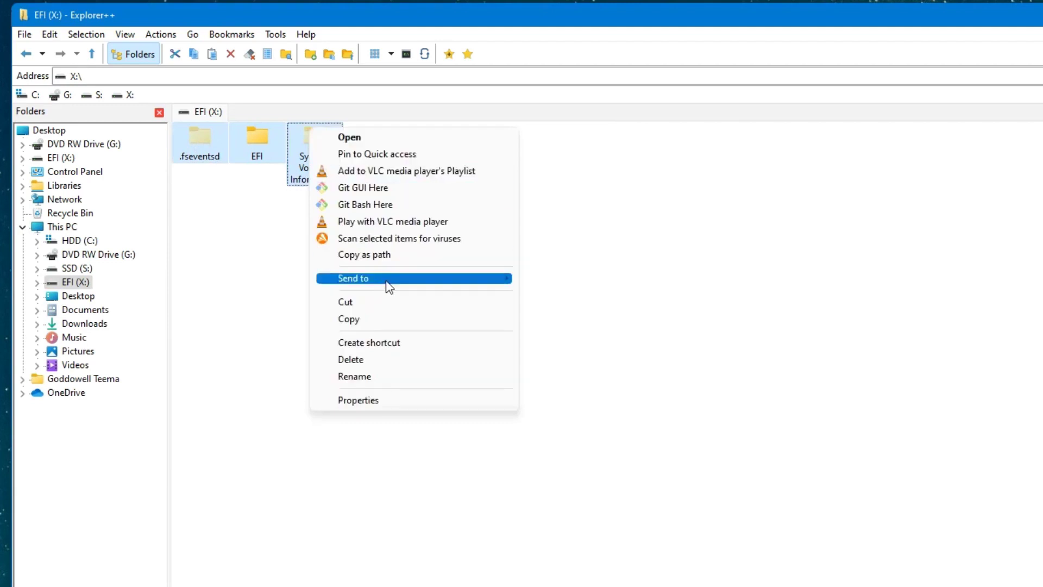
left_click(395, 361)
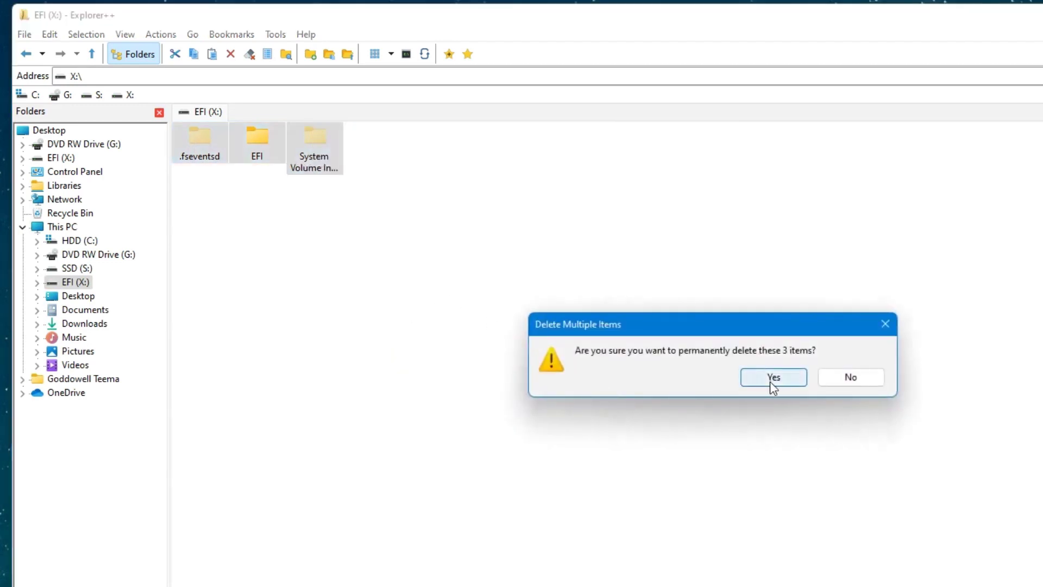
left_click(772, 379)
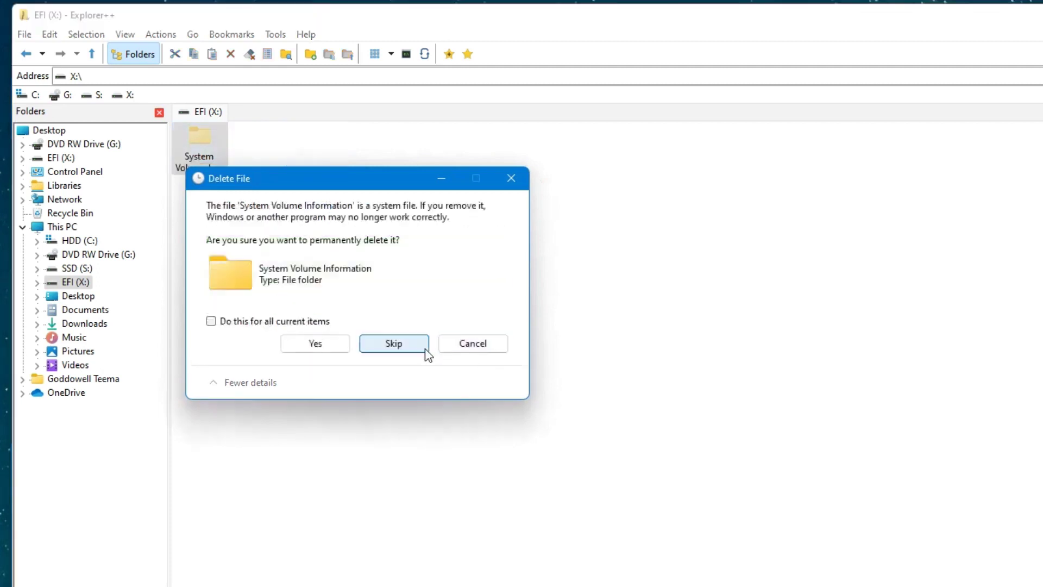
left_click(258, 317)
left_click(317, 344)
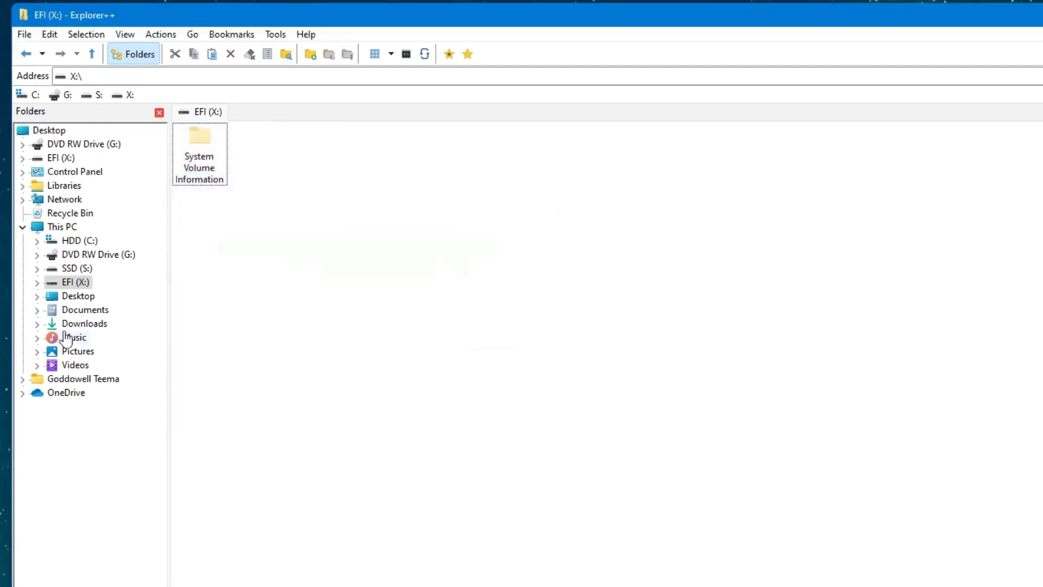
Step: Copy the EFI folder from EFI.Opencore.Desktop.Haswell.Broadwell and paste it onto EFI (X:)
left_click(37, 324)
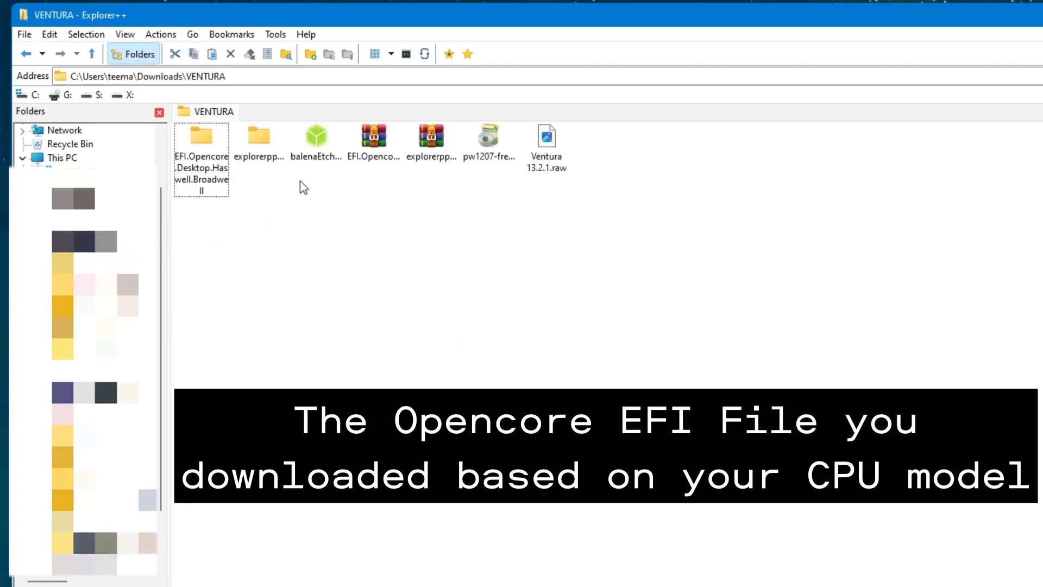
double_click(208, 138)
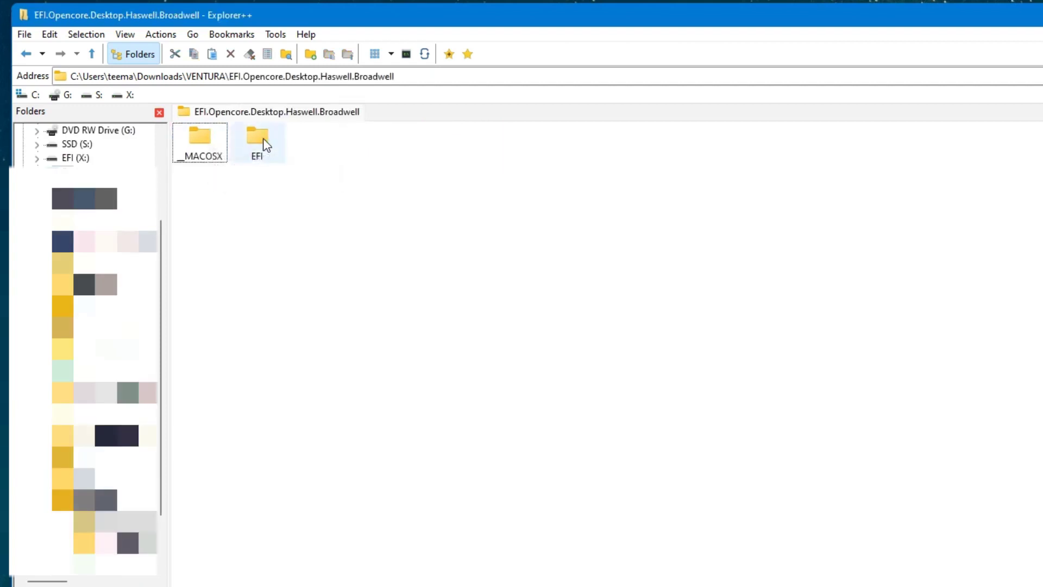
left_click(263, 140)
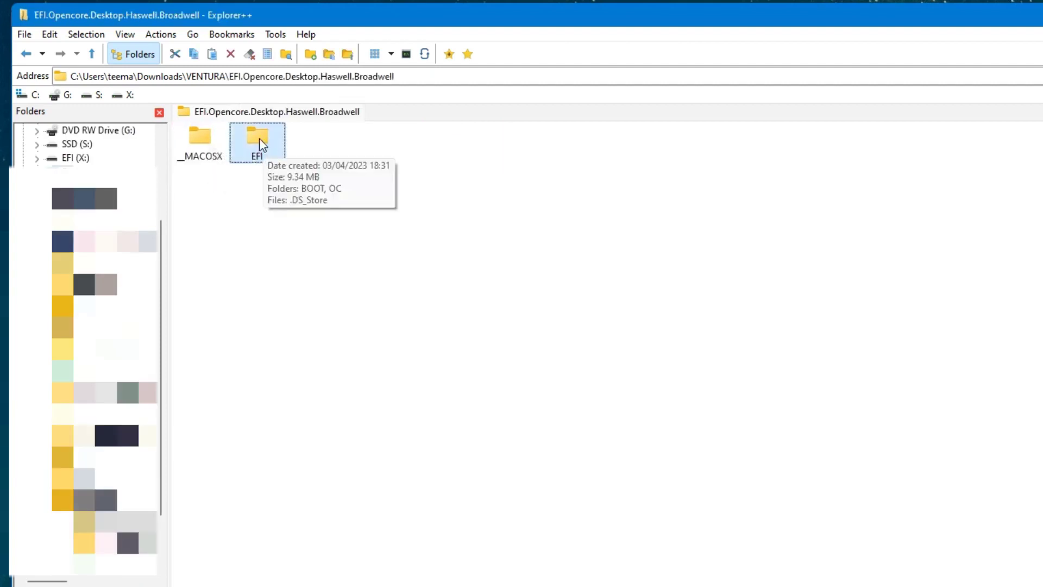
right_click(259, 139)
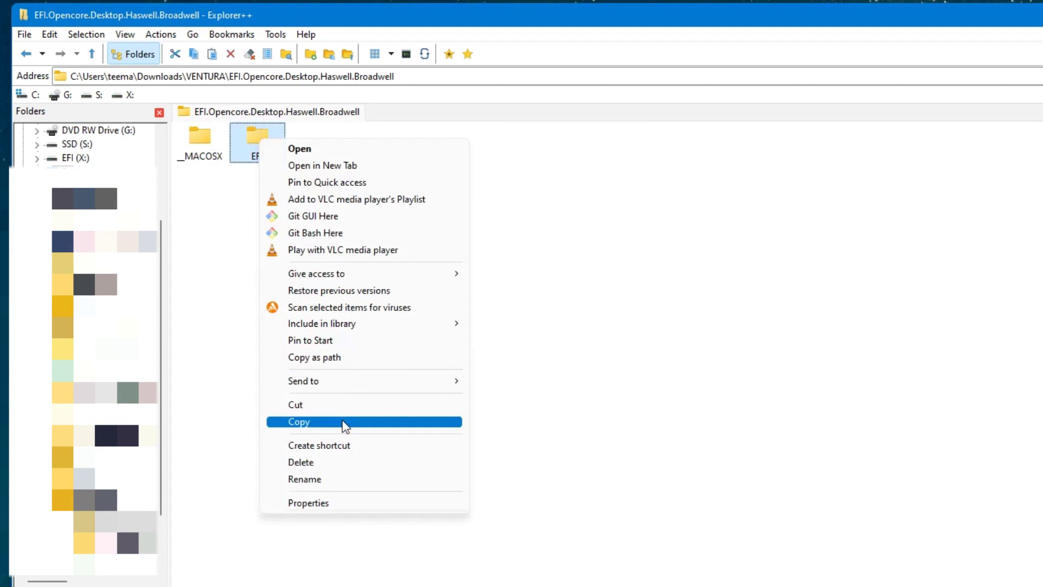
left_click(345, 422)
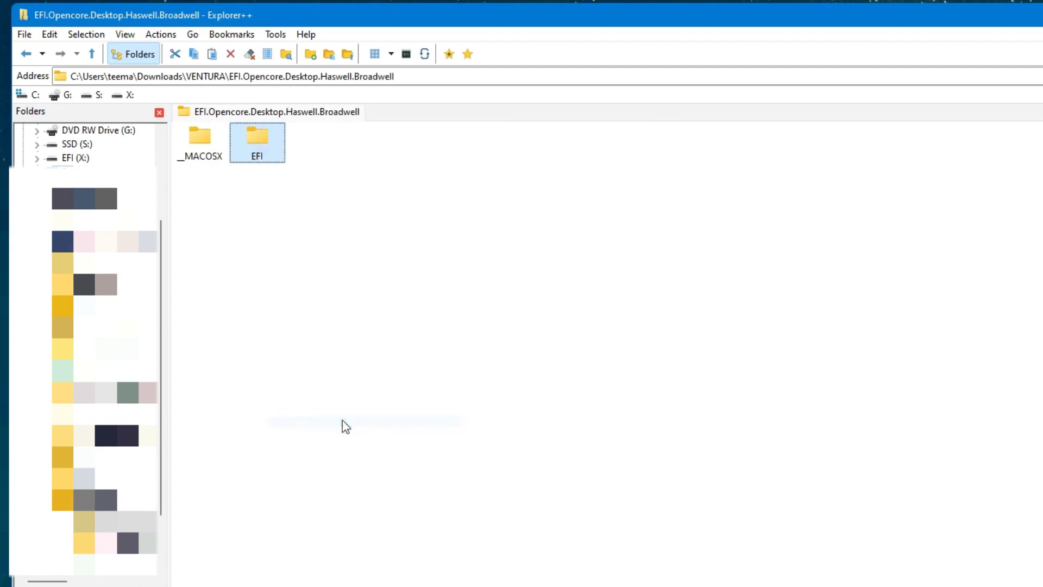
left_click(79, 159)
right_click(281, 170)
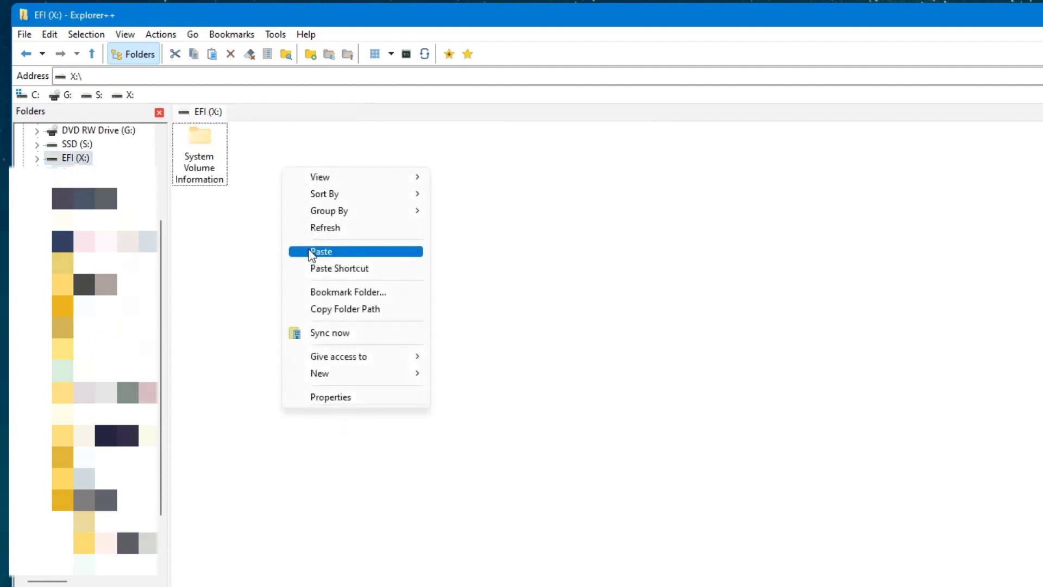
left_click(321, 252)
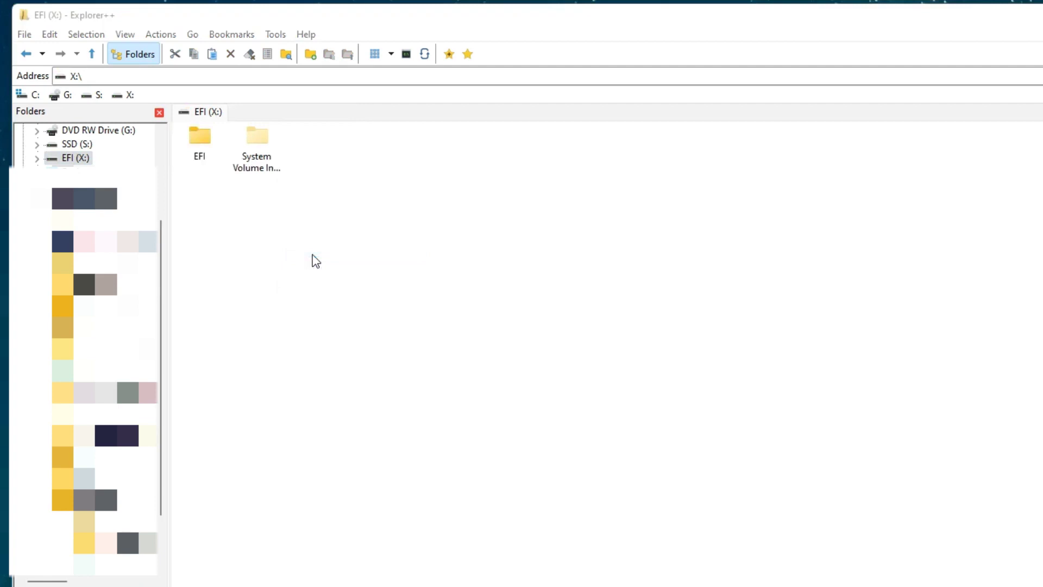